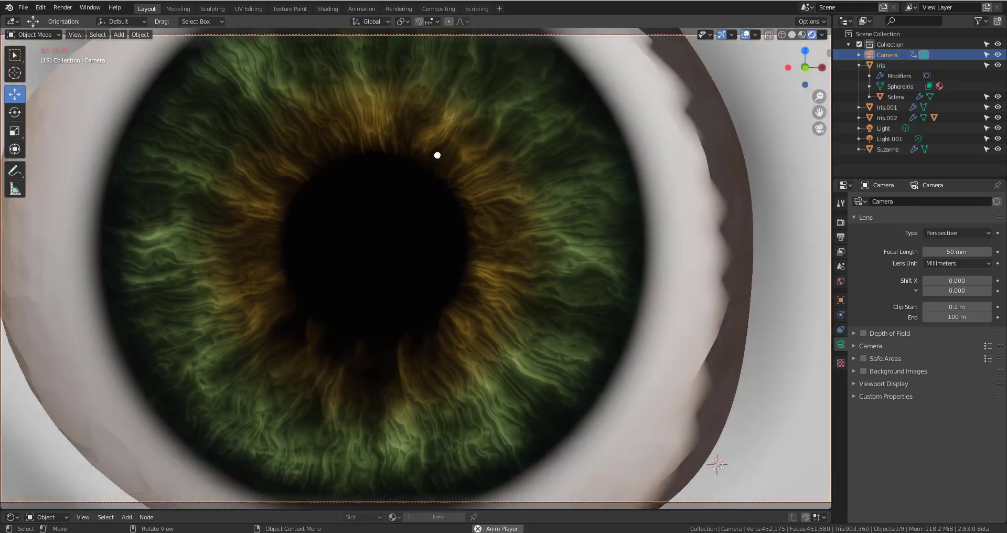
# Step: Examine the Eye Pro product page on Blender Market, from its preview images to the Procedural Materials section
pyautogui.press('space')
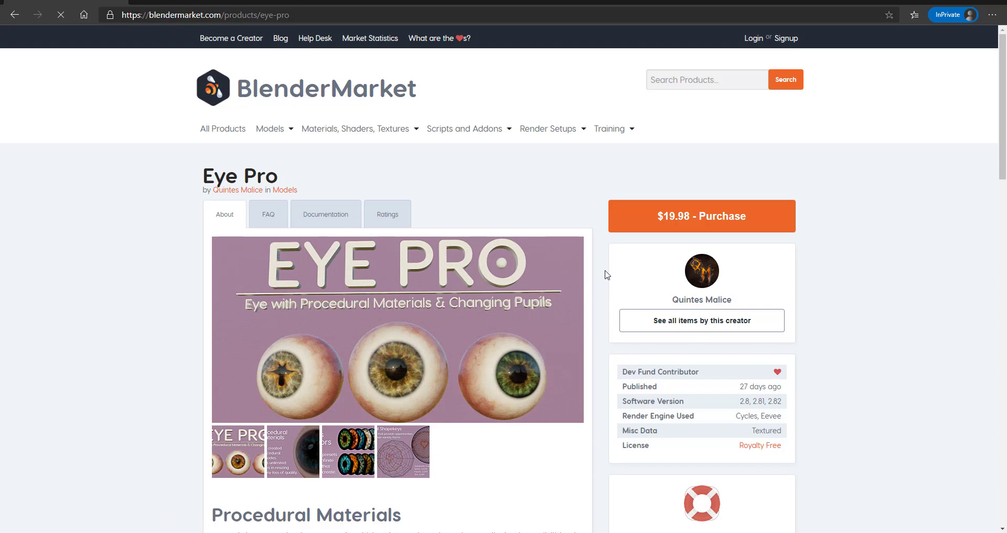
pyautogui.scroll(-6, 582, 264)
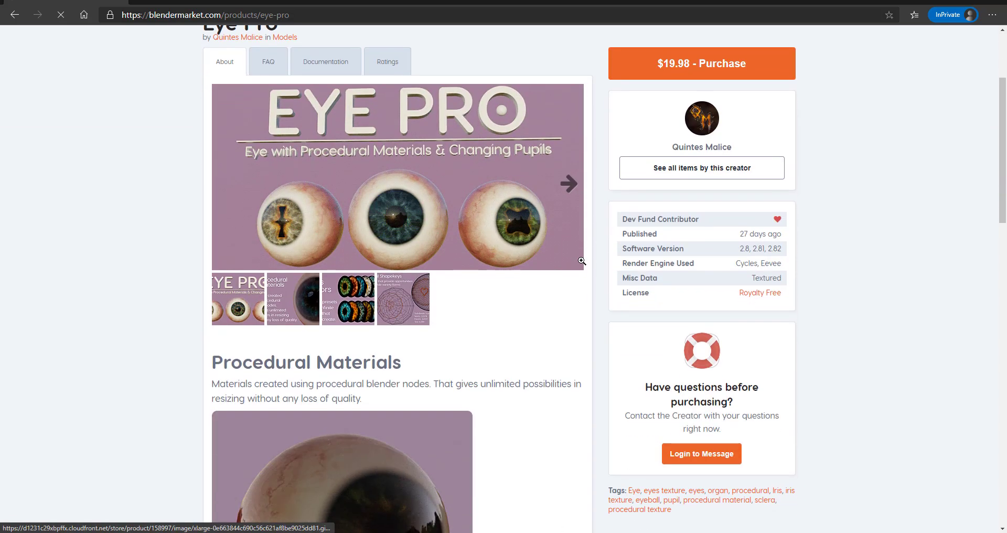
pyautogui.scroll(-3, 582, 249)
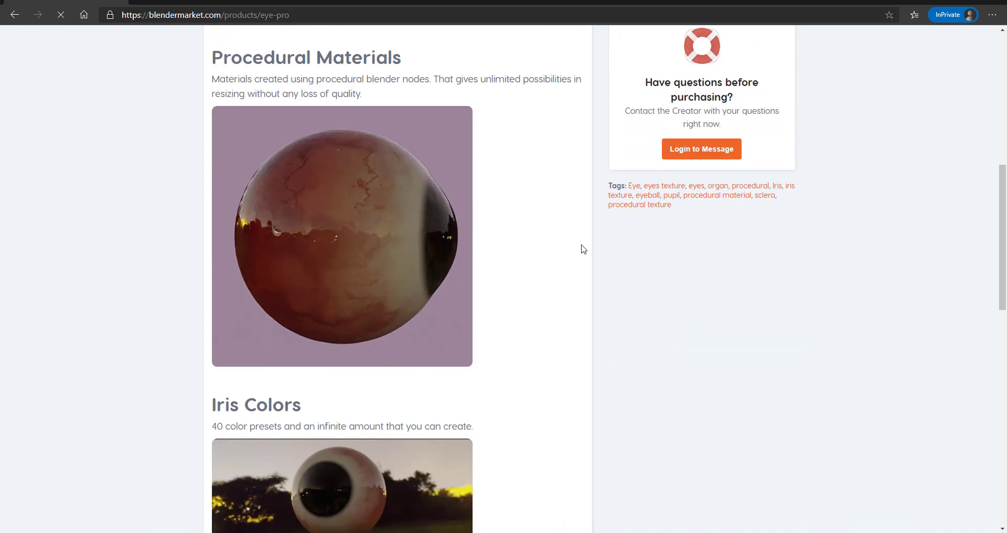
pyautogui.scroll(9, 582, 249)
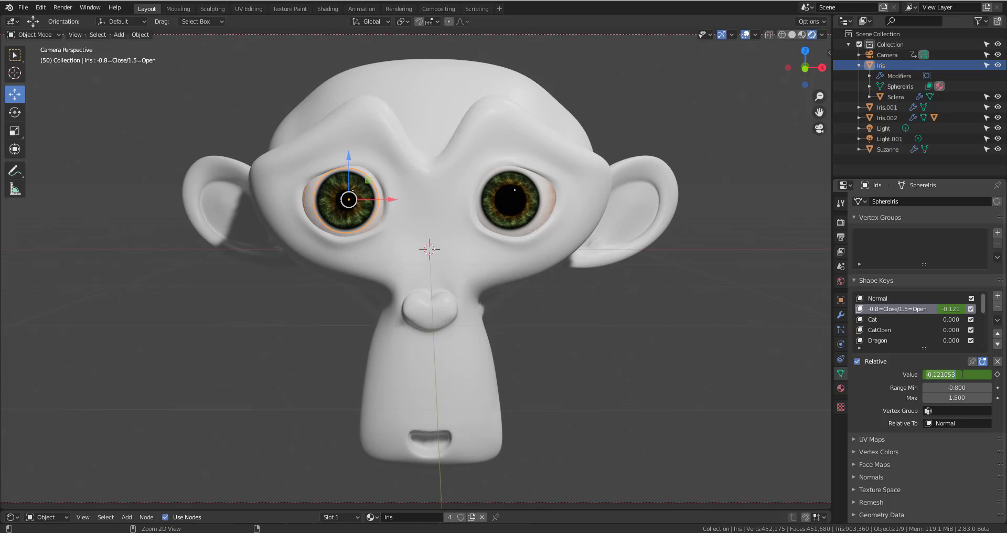
# Step: Switch to Blender, select the monkey head's Iris.002 eye and preview its pupil shape key animation
pyautogui.moveTo(938, 375)
pyautogui.mouseDown()
pyautogui.moveTo(950, 376)
pyautogui.moveTo(935, 378)
pyautogui.mouseUp()
pyautogui.click(497, 215)
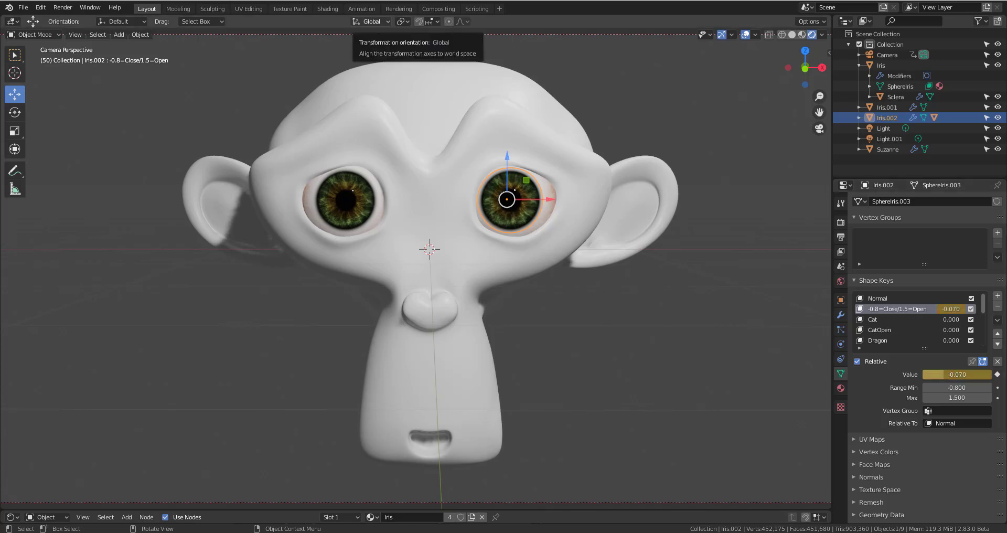
pyautogui.press('space')
pyautogui.press('space')
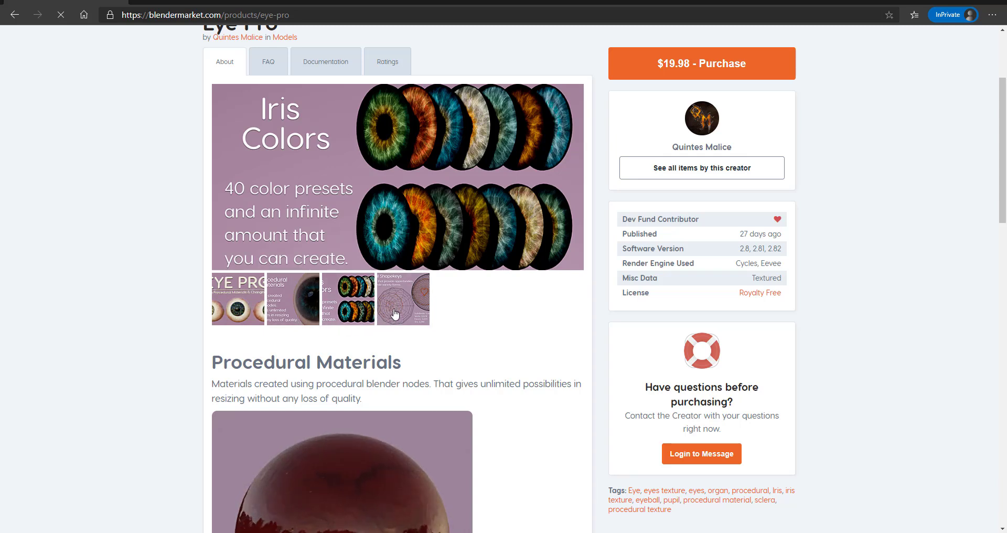
# Step: Switch to the Eye Pro product page and review its procedural materials image, iris colors and pupil shapekeys sections
pyautogui.click(294, 310)
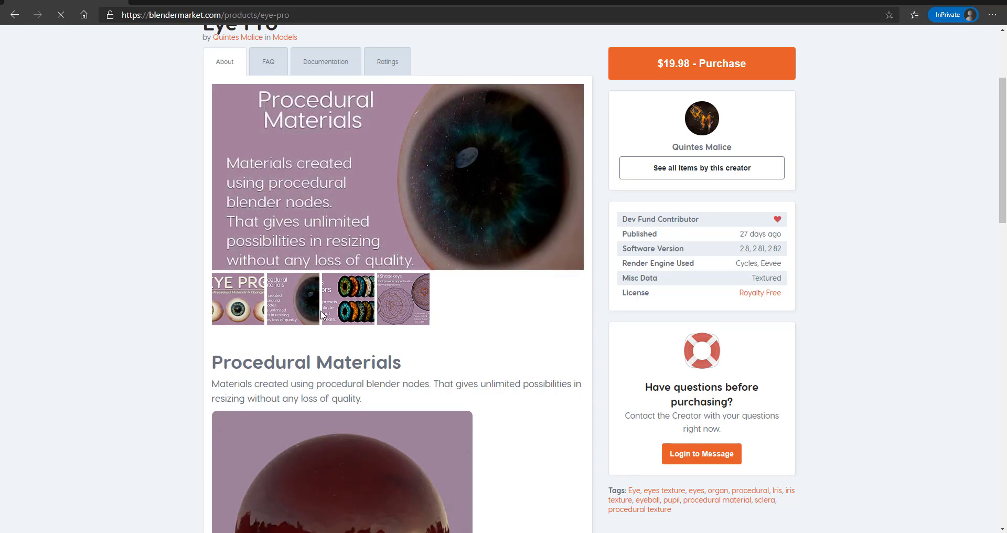
pyautogui.scroll(-13, 321, 313)
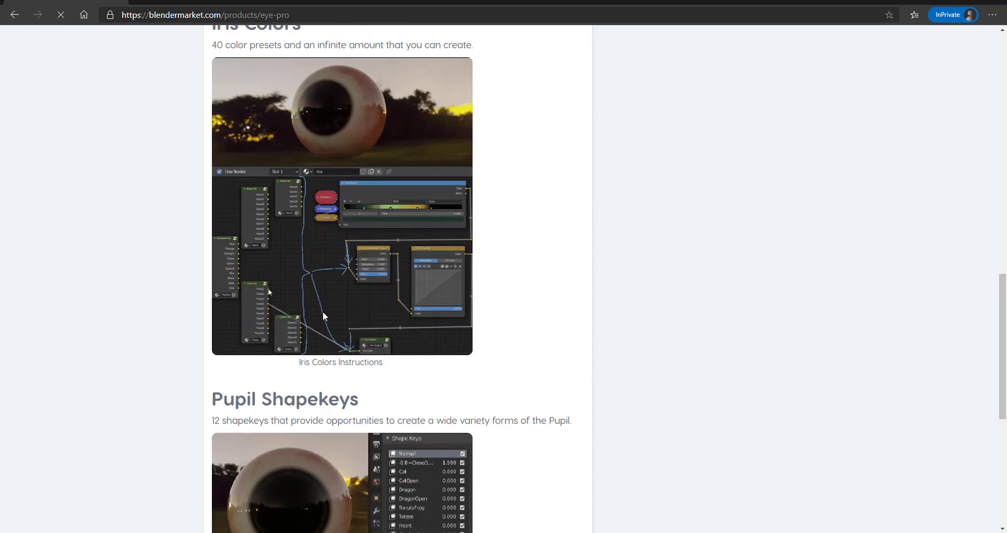
pyautogui.scroll(-6, 323, 315)
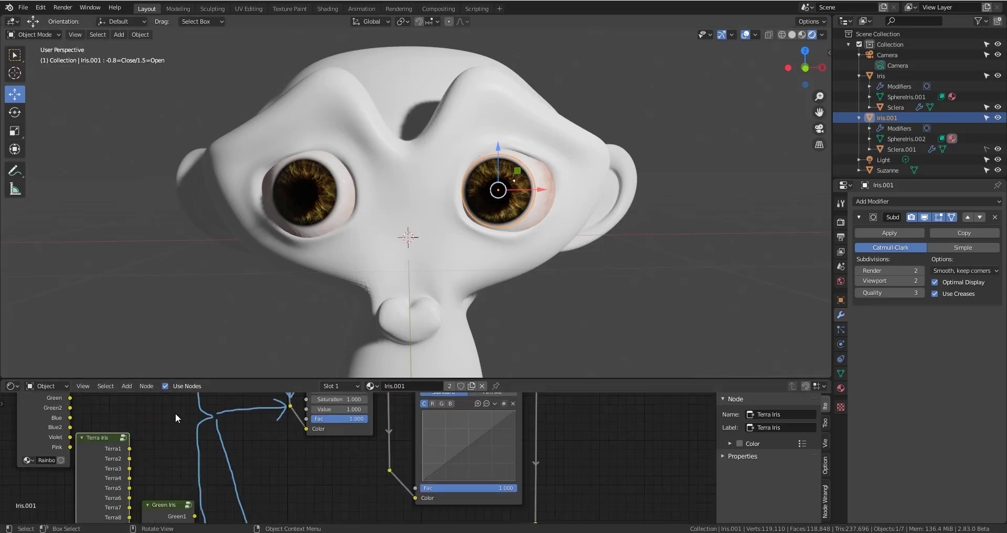
# Step: Switch to Blender, display the Iris.001 eye's shape keys and inspect the eye models from several angles and distances
pyautogui.moveTo(179, 416); pyautogui.dragTo(162, 449, button='middle')
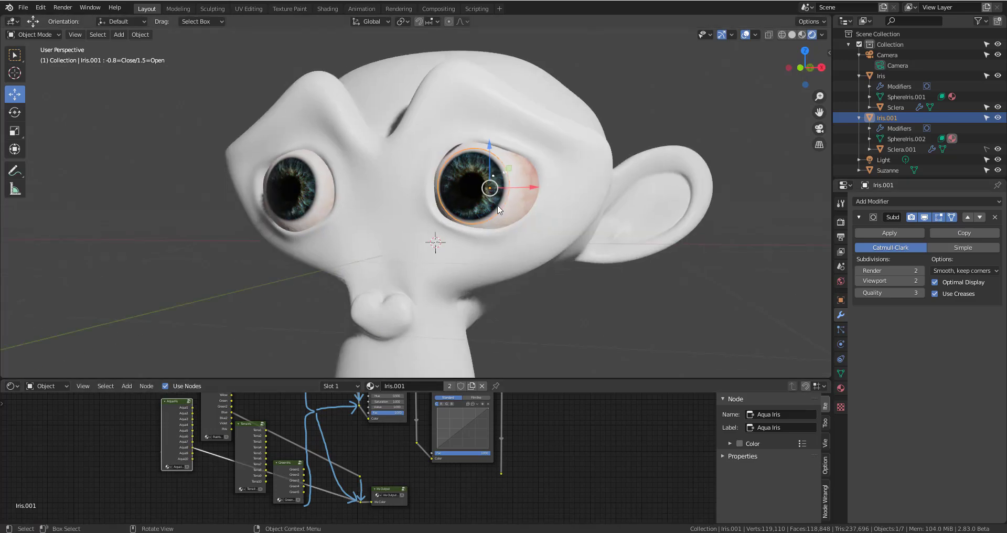
pyautogui.click(840, 374)
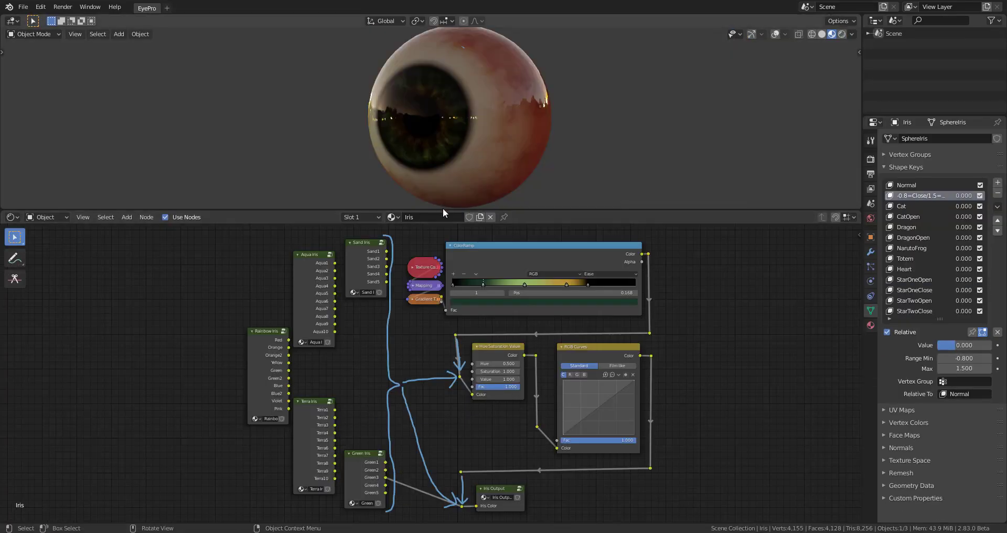
pyautogui.moveTo(443, 209); pyautogui.dragTo(453, 386)
pyautogui.scroll(5, 497, 156)
pyautogui.moveTo(561, 225)
pyautogui.mouseDown(button='middle')
pyautogui.moveTo(502, 229)
pyautogui.moveTo(557, 211)
pyautogui.mouseUp(button='middle')
pyautogui.scroll(-5, 557, 212)
pyautogui.moveTo(498, 231); pyautogui.dragTo(579, 240, button='middle')
pyautogui.scroll(5, 399, 225)
pyautogui.keyDown('shift'); pyautogui.moveTo(467, 249); pyautogui.dragTo(482, 215, button='middle'); pyautogui.keyUp('shift')
pyautogui.scroll(-5, 499, 257)
pyautogui.scroll(5, 560, 257)
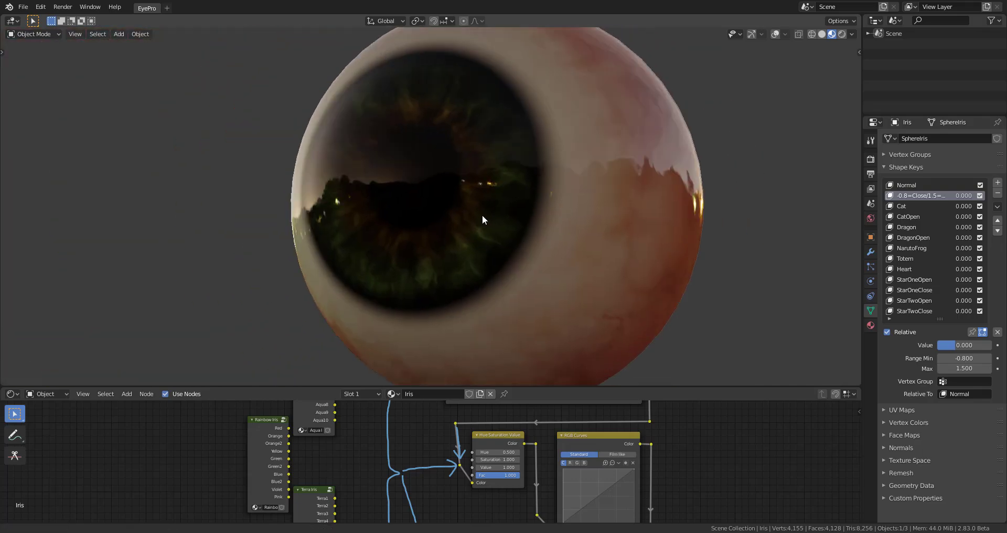
pyautogui.scroll(-3, 483, 215)
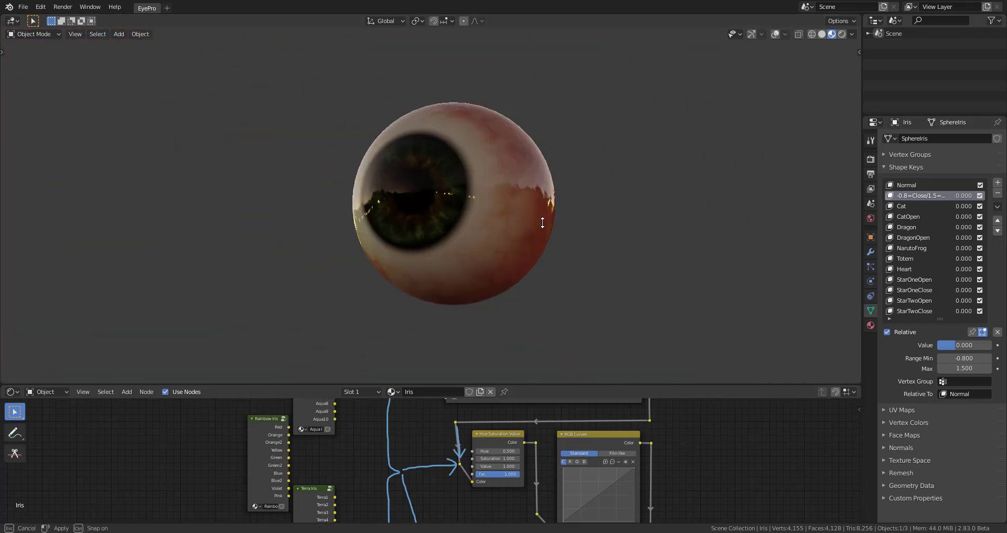
# Step: Enlarge the node editor area and move the ColorRamp node away from the texture mapping nodes beside it
pyautogui.moveTo(527, 386); pyautogui.dragTo(545, 231)
pyautogui.scroll(-4, 619, 370)
pyautogui.moveTo(632, 417); pyautogui.dragTo(554, 449, button='middle')
pyautogui.scroll(3, 443, 393)
pyautogui.scroll(3, 442, 389)
pyautogui.moveTo(663, 353); pyautogui.dragTo(631, 422, button='middle')
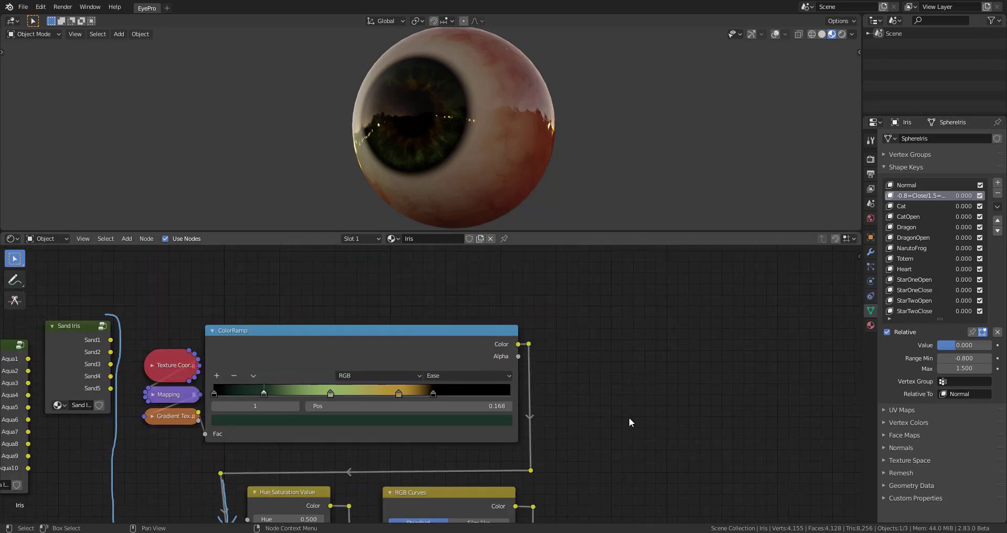
pyautogui.moveTo(370, 331); pyautogui.dragTo(432, 326)
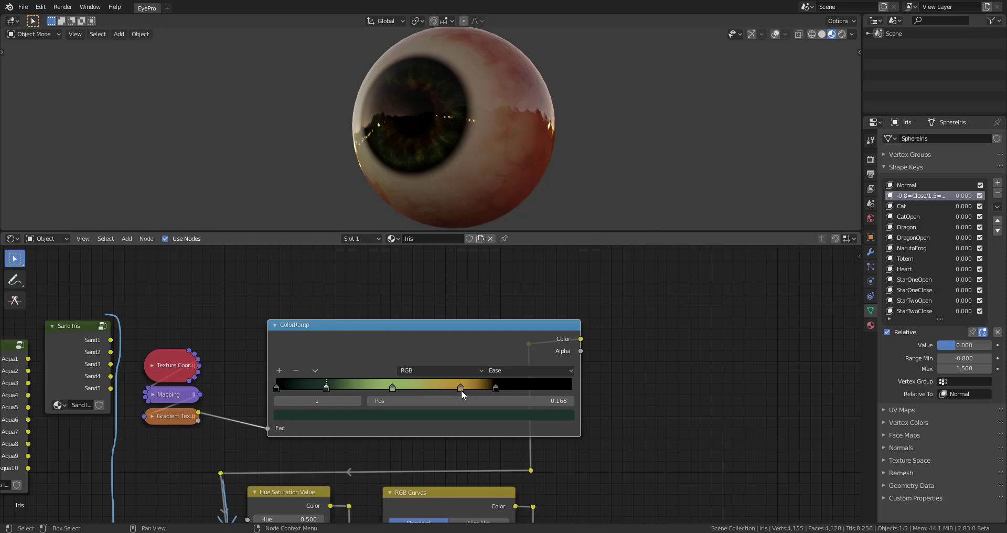
# Step: Move the ColorRamp's gold stop to position 0.600 and recolor it crimson
pyautogui.moveTo(462, 391); pyautogui.dragTo(434, 395)
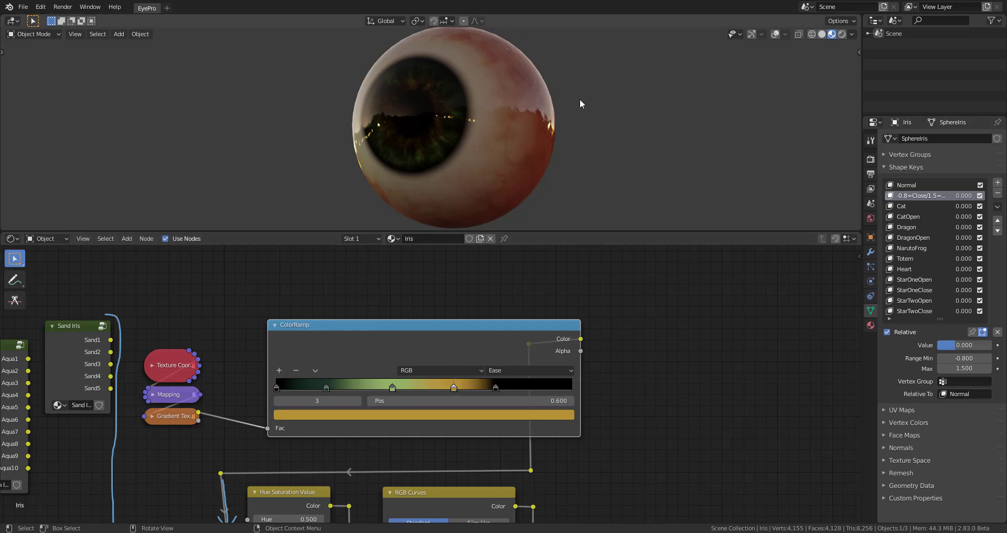
pyautogui.click(439, 413)
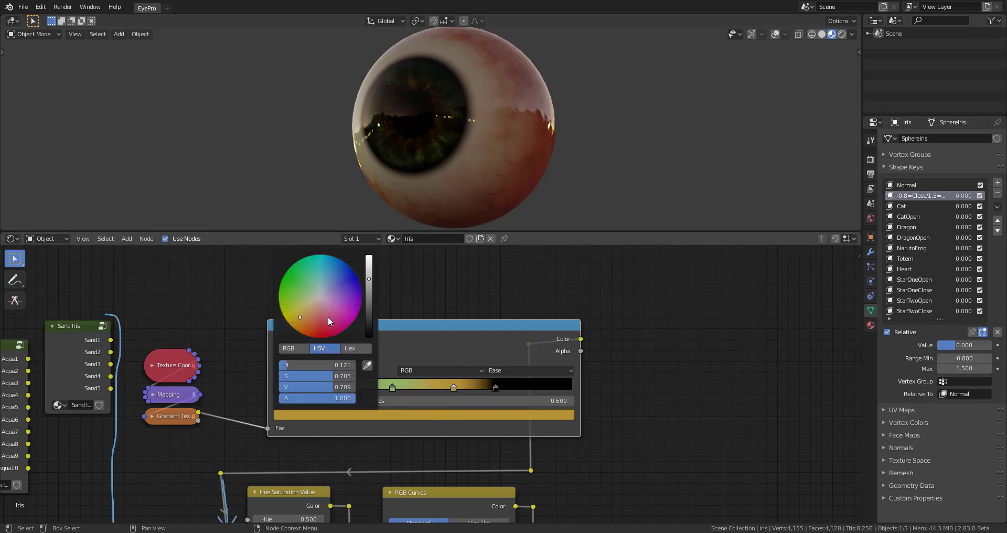
pyautogui.moveTo(328, 316); pyautogui.dragTo(333, 331)
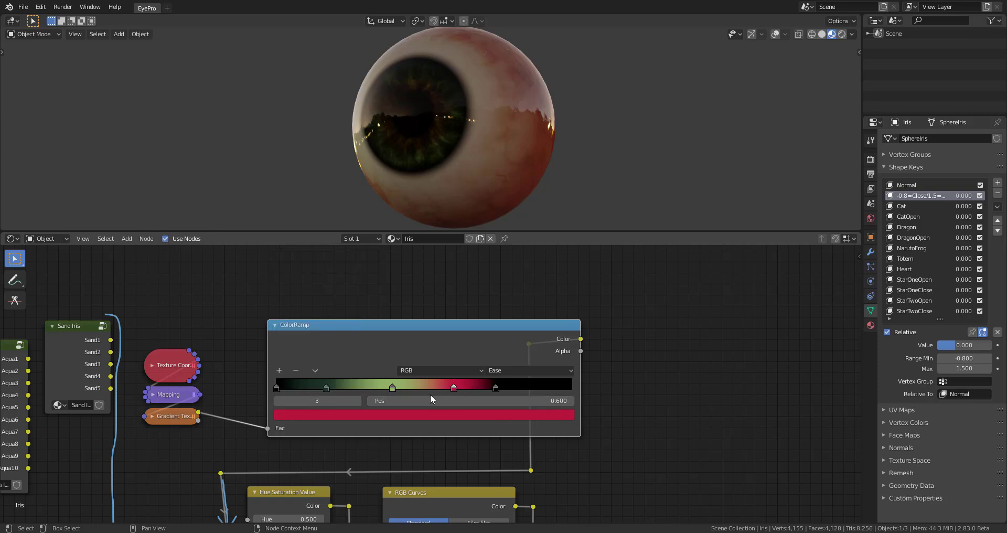
# Step: Recolor the ColorRamp's light green stop at position 0.393 to a saturated blue, about hue 0.613 and saturation 0.916
pyautogui.click(390, 387)
pyautogui.click(392, 414)
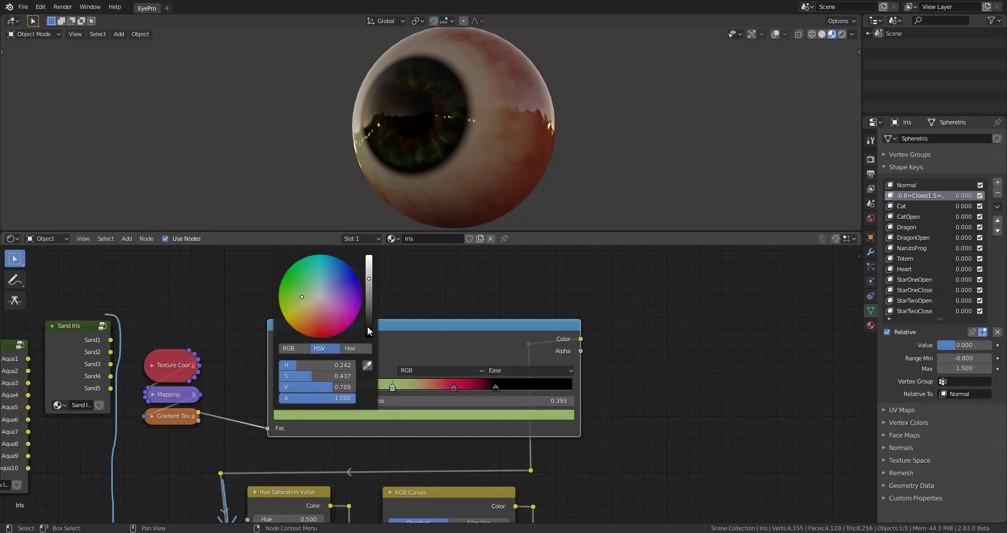
pyautogui.moveTo(333, 276); pyautogui.dragTo(345, 267)
pyautogui.scroll(1, 501, 150)
pyautogui.moveTo(501, 149); pyautogui.dragTo(518, 162, button='middle')
pyautogui.scroll(3, 478, 126)
pyautogui.scroll(-3, 551, 149)
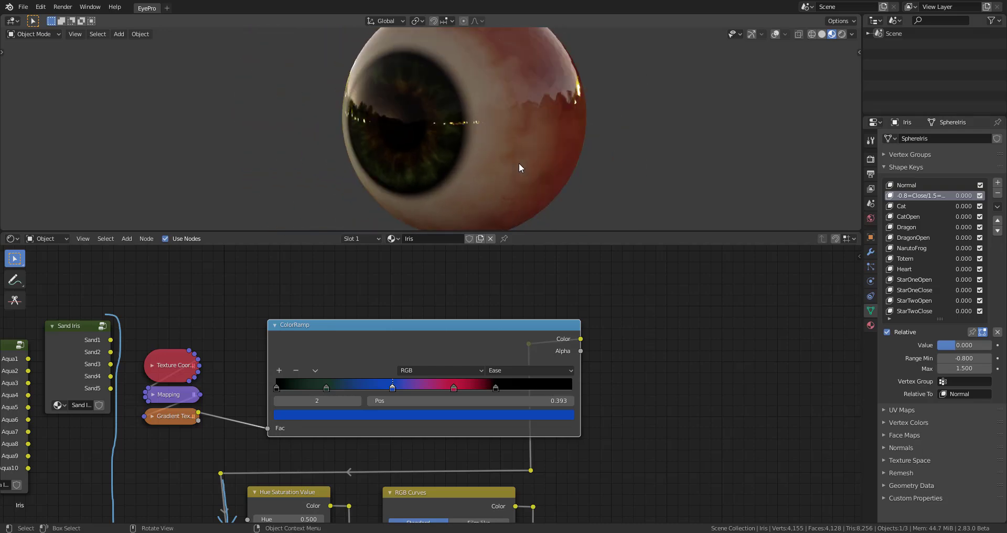
# Step: Move the Green Iris node down and link the RGB Curves chain's reroute to Iris Output's color input in place of Green3
pyautogui.scroll(-2, 662, 433)
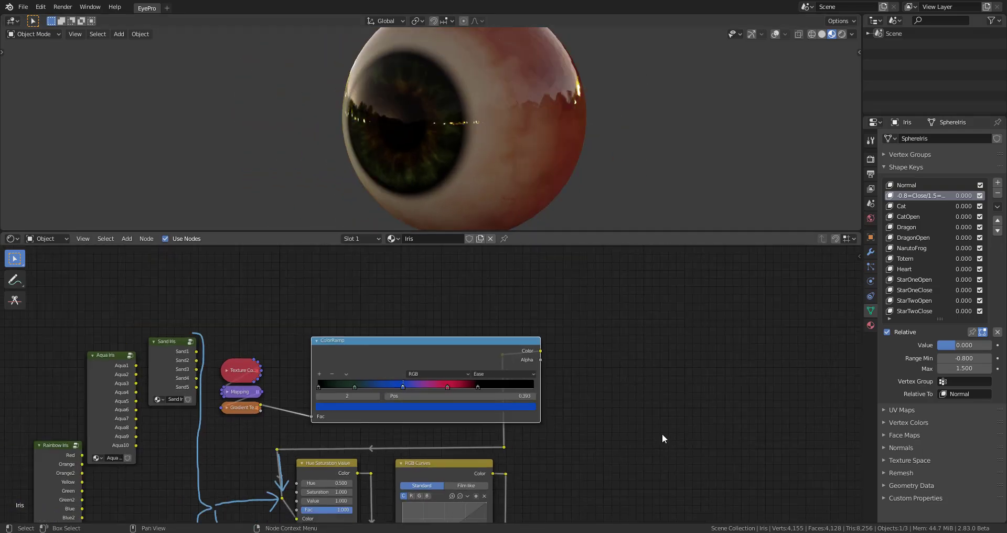
pyautogui.moveTo(662, 433); pyautogui.dragTo(706, 294, button='middle')
pyautogui.scroll(1, 674, 331)
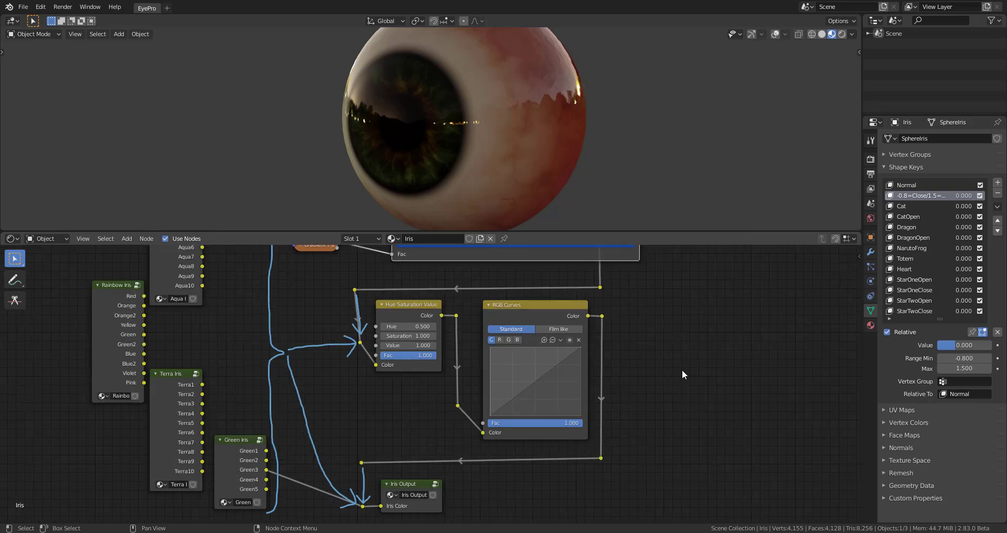
pyautogui.moveTo(681, 375); pyautogui.dragTo(737, 326, button='middle')
pyautogui.moveTo(697, 394); pyautogui.dragTo(645, 423, button='middle')
pyautogui.moveTo(483, 103); pyautogui.dragTo(540, 89, button='middle')
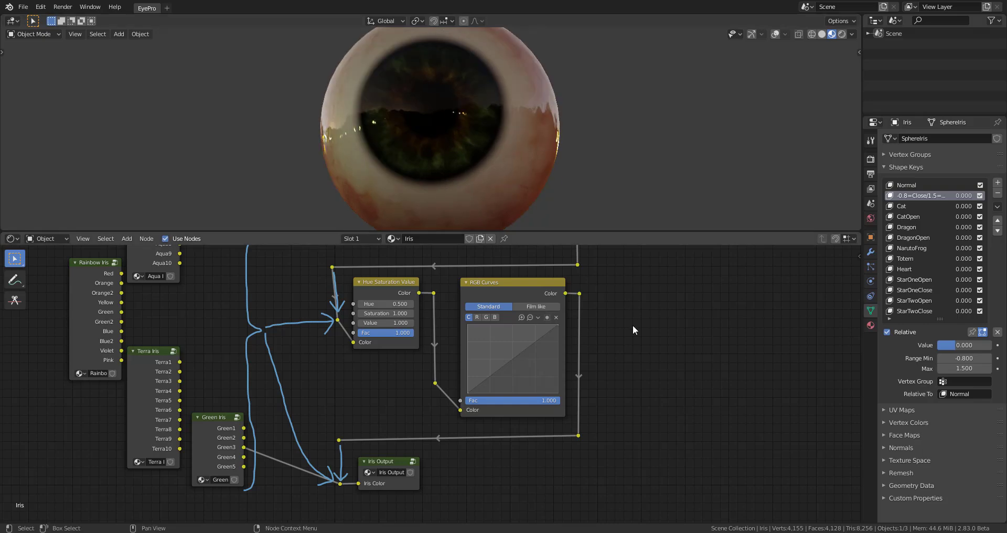
pyautogui.moveTo(634, 331); pyautogui.dragTo(630, 237, button='middle')
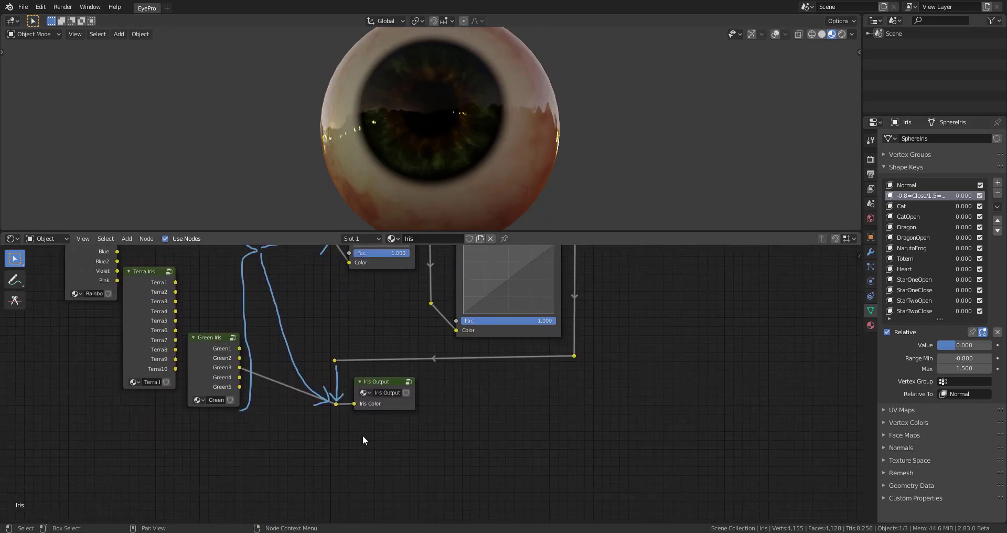
pyautogui.scroll(6, 367, 438)
pyautogui.moveTo(169, 447); pyautogui.dragTo(278, 463, button='middle')
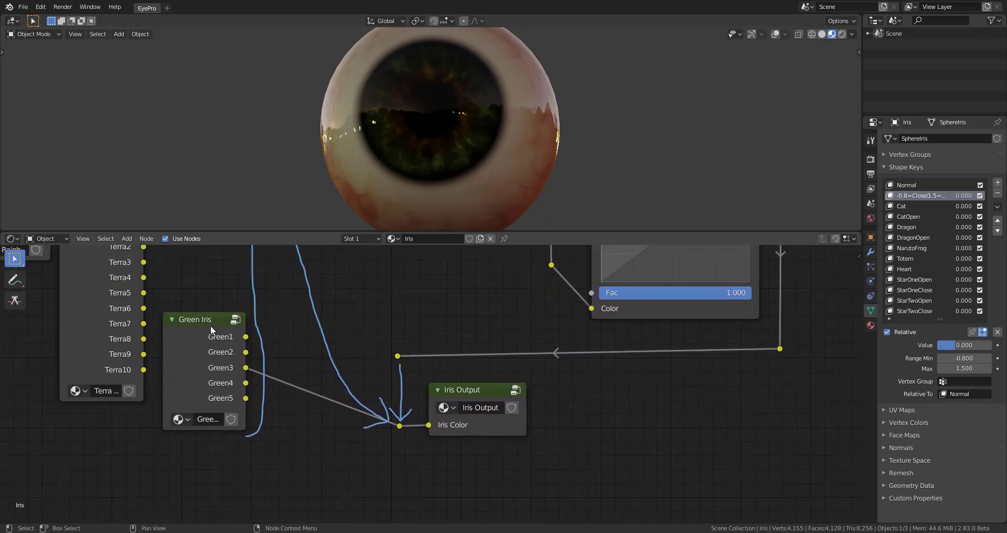
pyautogui.moveTo(210, 325); pyautogui.dragTo(202, 351)
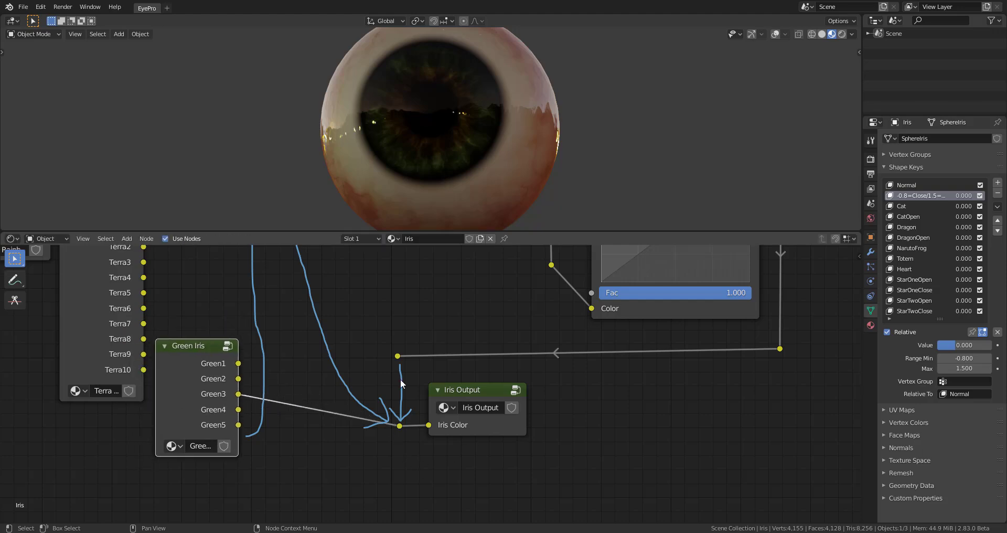
pyautogui.moveTo(397, 356); pyautogui.dragTo(399, 426)
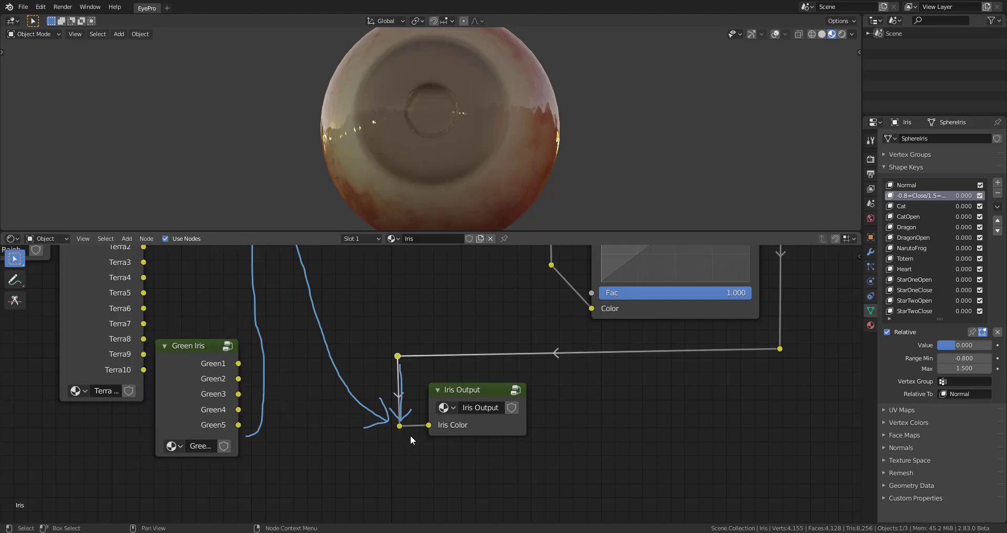
pyautogui.moveTo(555, 125); pyautogui.dragTo(532, 141, button='middle')
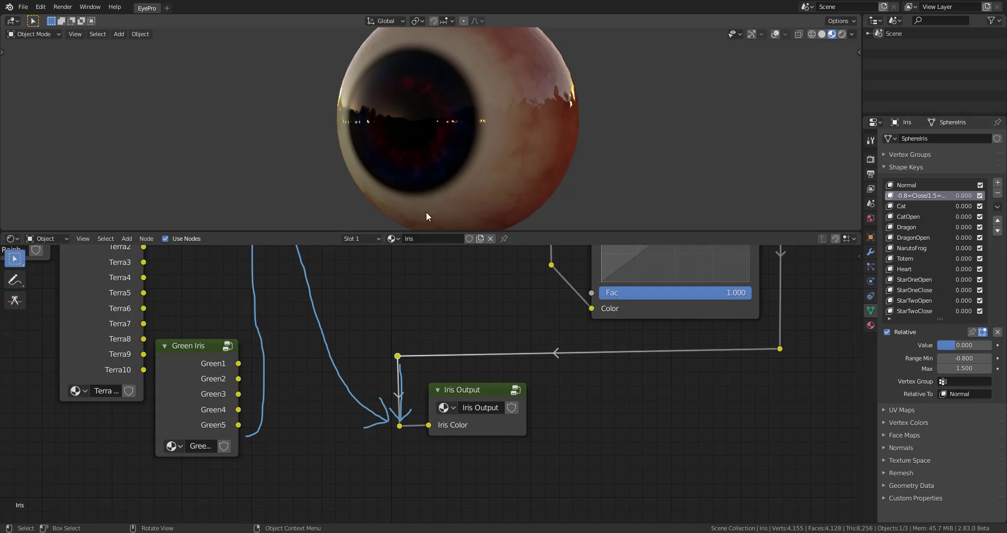
# Step: Enlarge the 3D viewport, recolor the ColorRamp's blue stop to a pale grayish green and inspect the eye
pyautogui.moveTo(443, 231); pyautogui.dragTo(447, 278)
pyautogui.scroll(-8, 472, 369)
pyautogui.moveTo(434, 358); pyautogui.dragTo(340, 517, button='middle')
pyautogui.scroll(3, 441, 323)
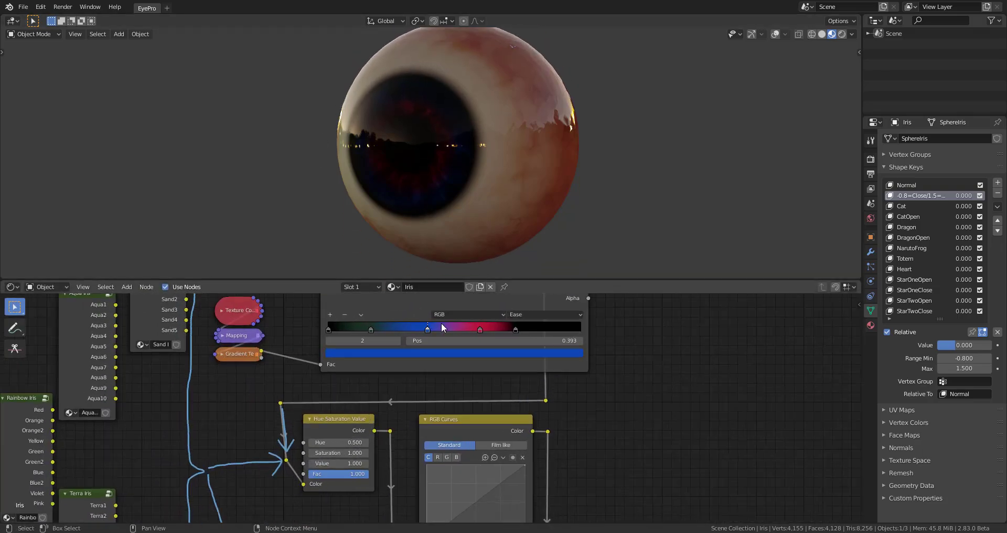
pyautogui.scroll(1, 442, 324)
pyautogui.moveTo(490, 337); pyautogui.dragTo(428, 439, button='middle')
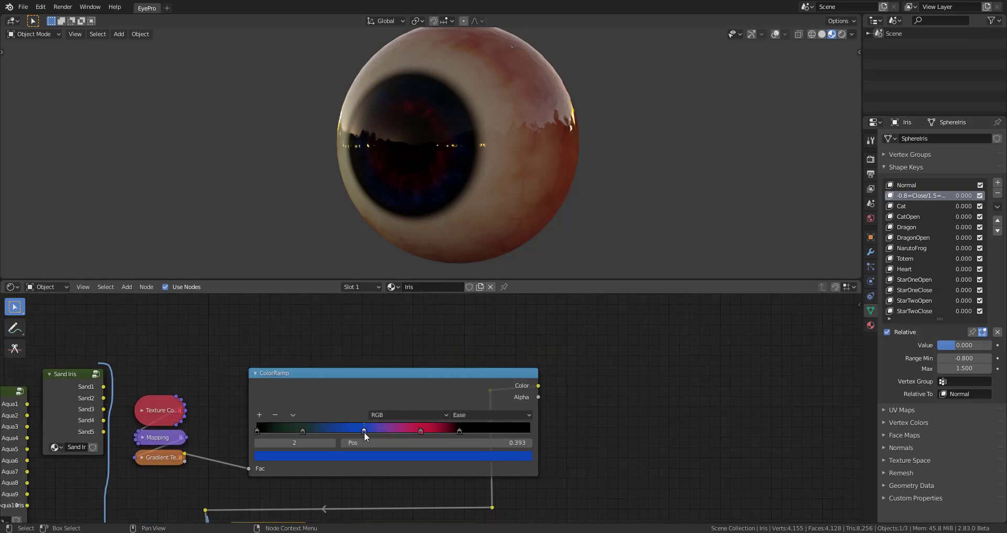
pyautogui.click(375, 454)
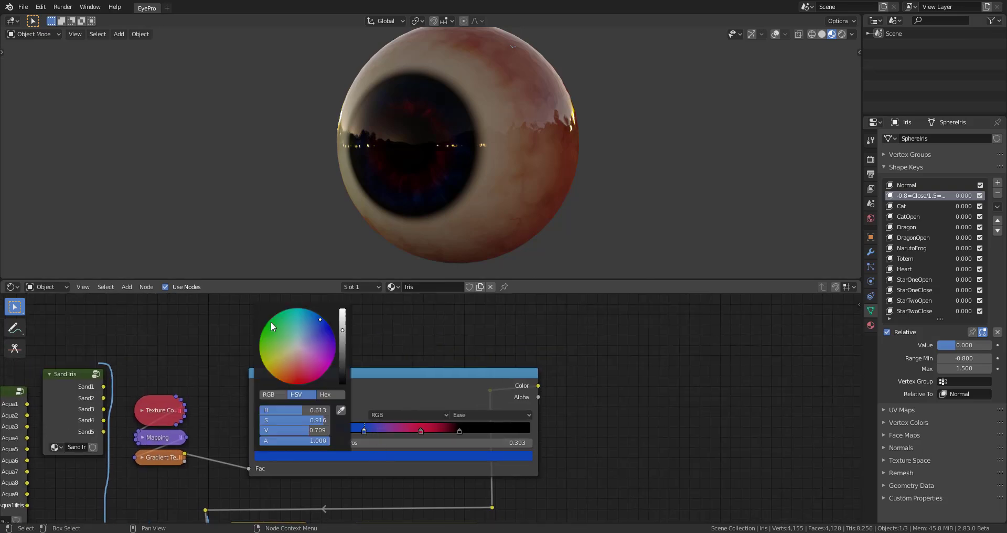
pyautogui.moveTo(271, 322); pyautogui.dragTo(297, 348)
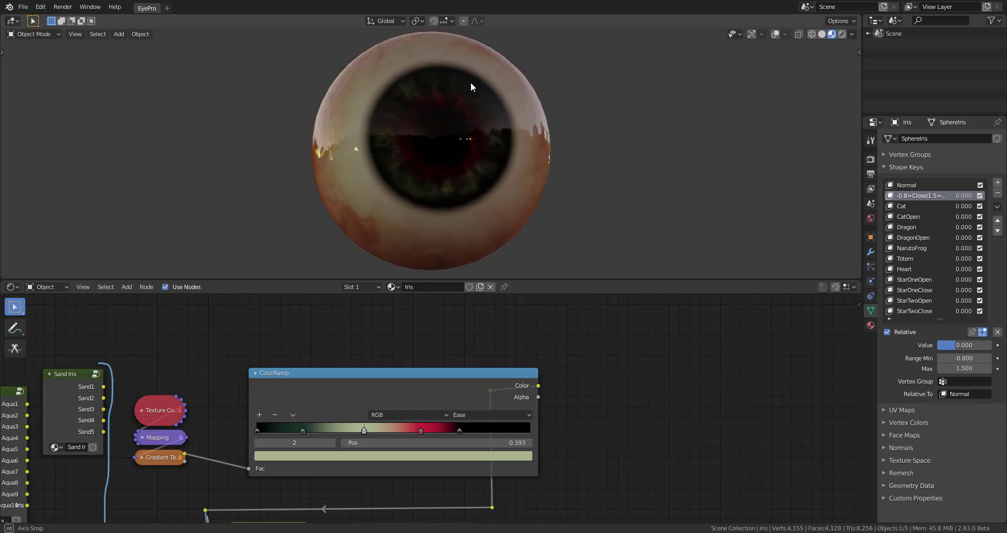
pyautogui.scroll(-3, 470, 82)
pyautogui.scroll(6, 476, 117)
pyautogui.scroll(-5, 524, 137)
pyautogui.moveTo(546, 143); pyautogui.dragTo(509, 152, button='middle')
pyautogui.scroll(2, 509, 152)
pyautogui.scroll(-1, 509, 152)
# Step: Link Terra Iris's Terra1 output to Iris Output's color reroute, and replace that link with one from Terra5
pyautogui.scroll(-5, 595, 404)
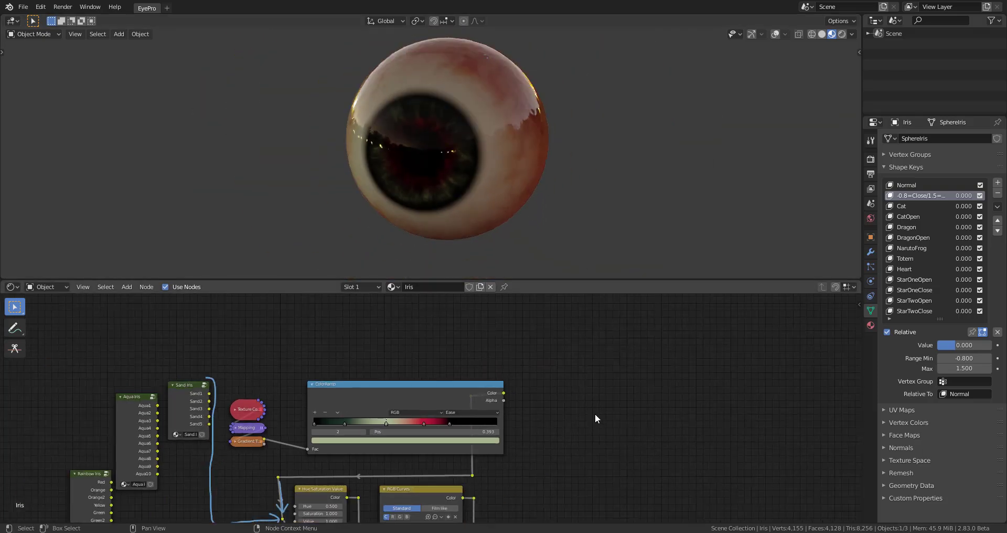
pyautogui.scroll(2, 419, 425)
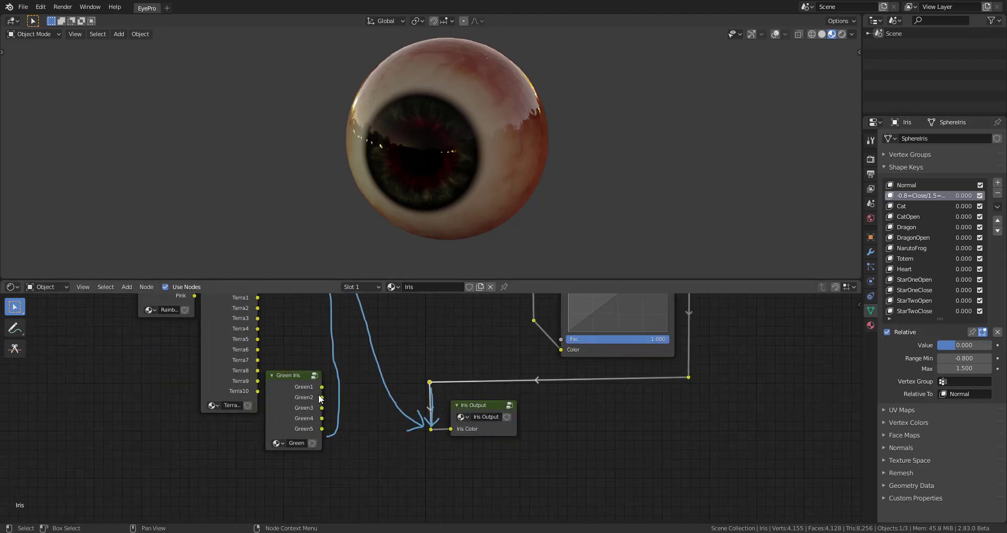
pyautogui.moveTo(333, 353); pyautogui.dragTo(226, 390, button='middle')
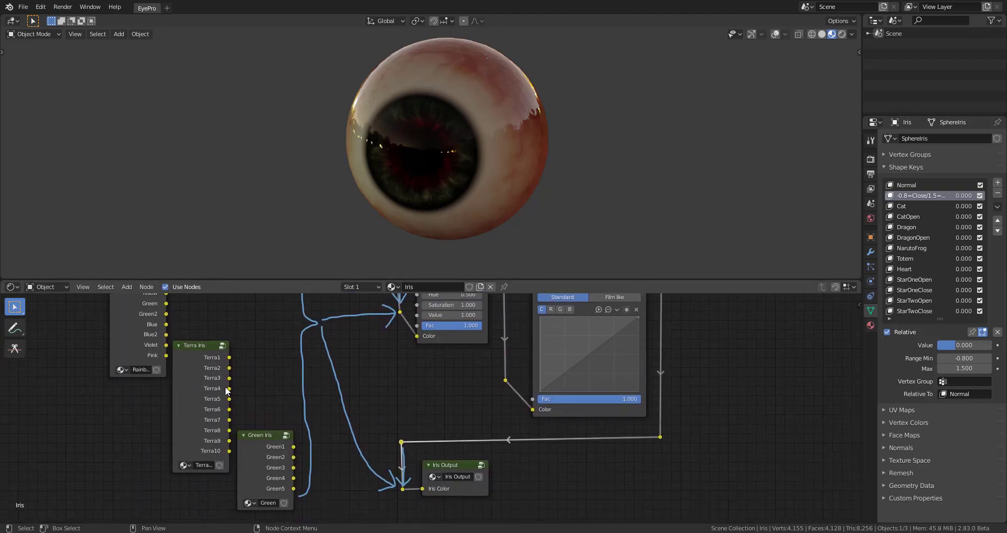
pyautogui.moveTo(229, 357); pyautogui.dragTo(252, 371)
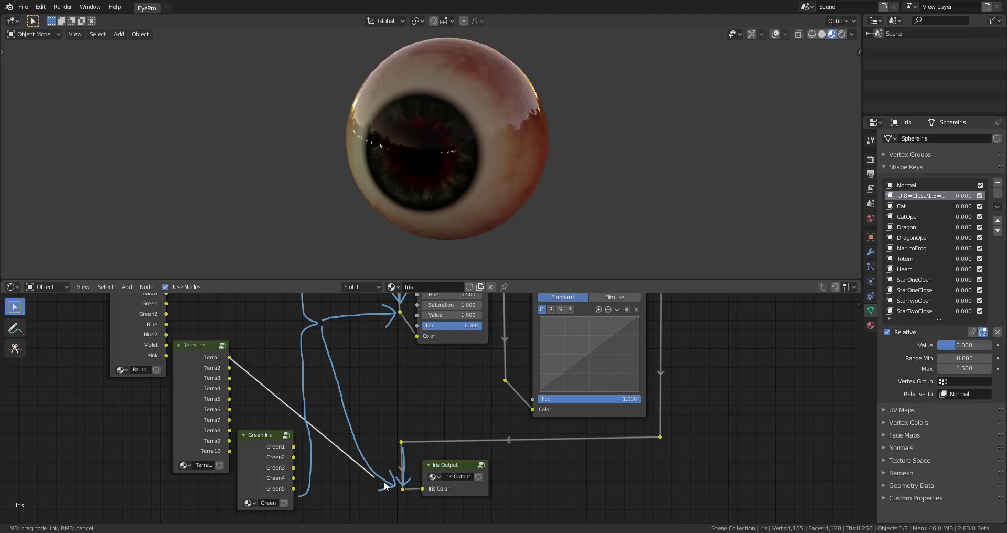
pyautogui.moveTo(385, 486); pyautogui.dragTo(401, 489)
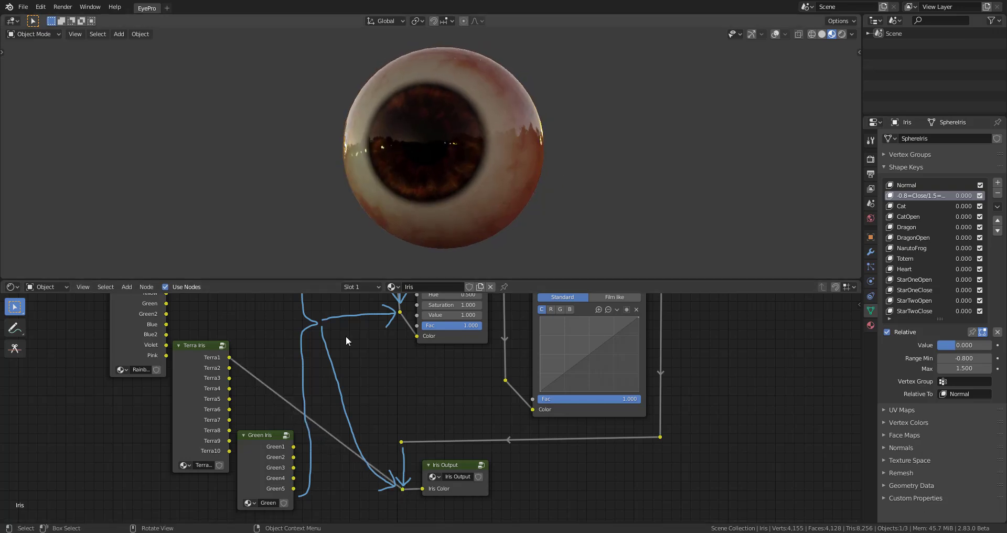
pyautogui.moveTo(230, 399); pyautogui.dragTo(402, 488)
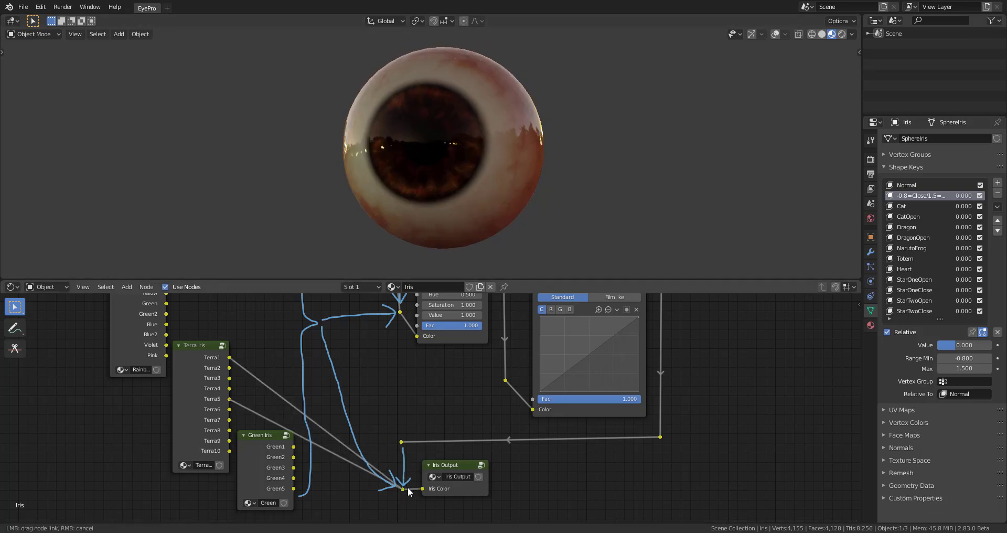
# Step: Rearrange the preset nodes by lowering Rainbow Iris and moving the Terra Iris and Green Iris nodes to its left
pyautogui.moveTo(260, 348); pyautogui.dragTo(279, 379, button='middle')
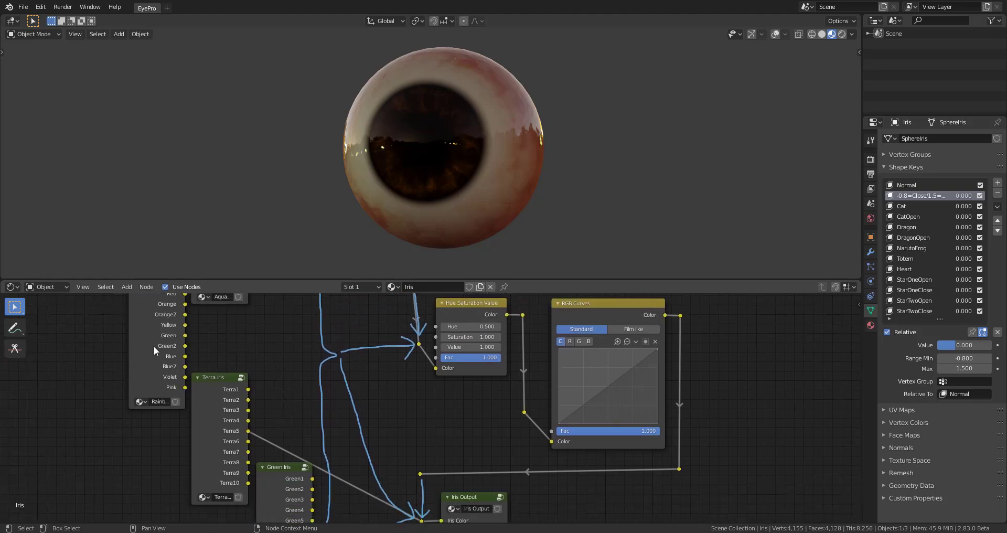
pyautogui.scroll(-1, 155, 350)
pyautogui.moveTo(191, 301); pyautogui.dragTo(175, 402)
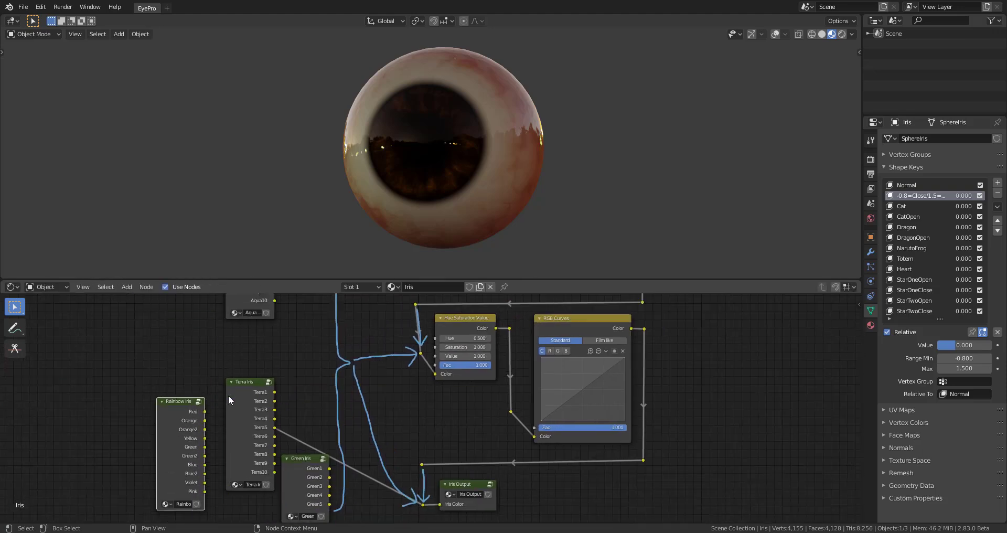
pyautogui.moveTo(249, 461); pyautogui.dragTo(258, 436, button='middle')
pyautogui.moveTo(257, 352); pyautogui.dragTo(57, 446)
pyautogui.moveTo(209, 376); pyautogui.dragTo(298, 317)
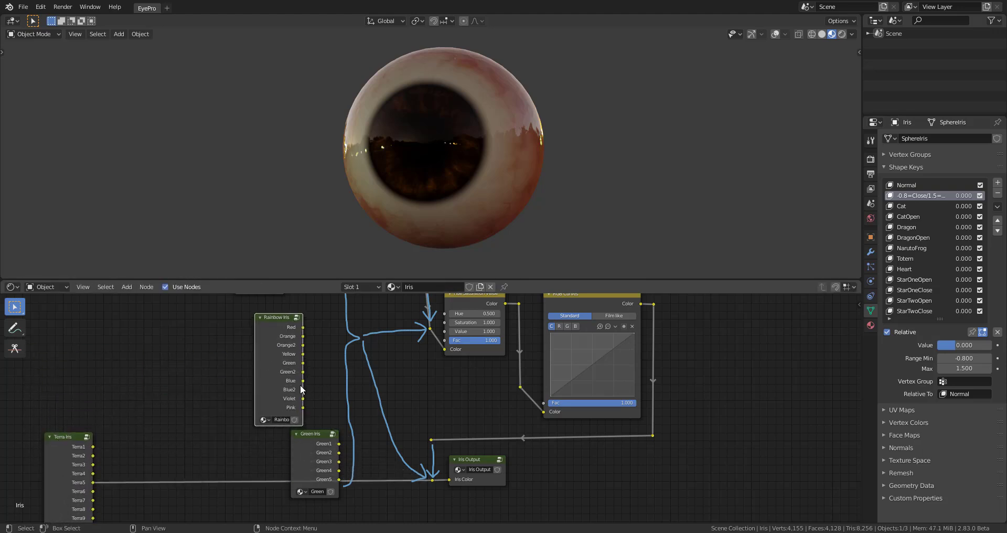
pyautogui.moveTo(311, 436); pyautogui.dragTo(183, 368)
# Step: Link Rainbow Iris's Red output to Iris Output's color reroute in place of Terra5 and shift Iris Output slightly right
pyautogui.moveTo(300, 411); pyautogui.dragTo(227, 468, button='middle')
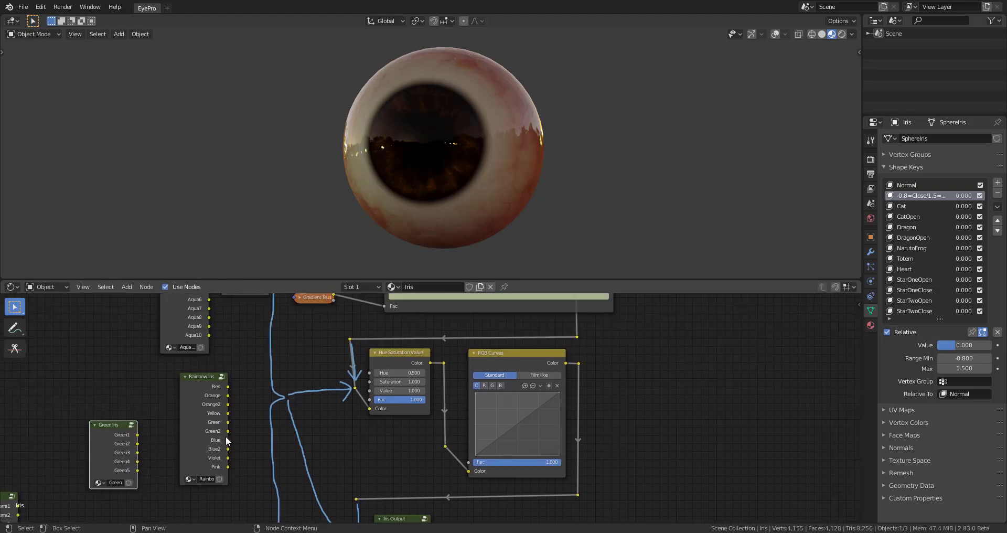
pyautogui.moveTo(225, 436); pyautogui.dragTo(234, 375, button='middle')
pyautogui.moveTo(219, 343); pyautogui.dragTo(469, 475)
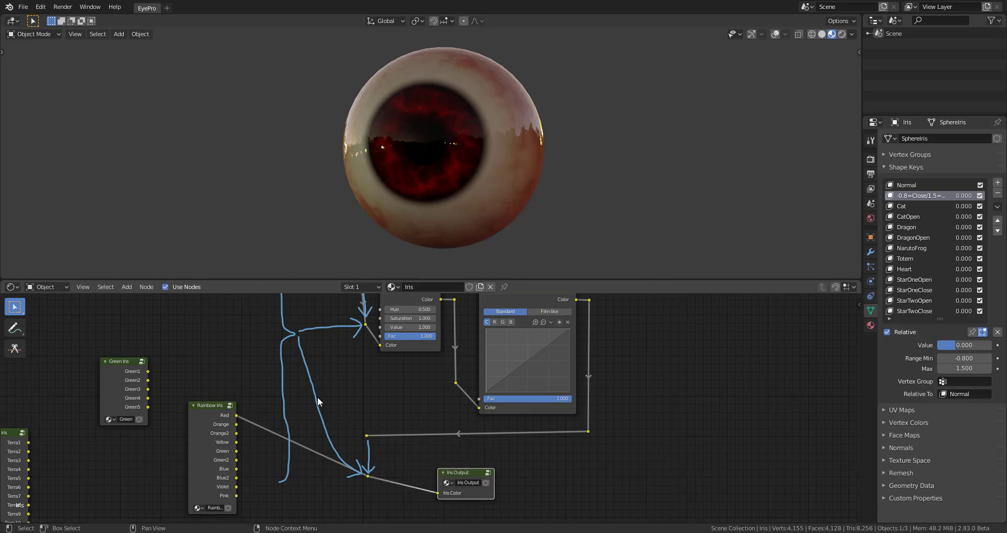
# Step: Move the Aqua Iris and Sand Iris nodes together slightly down and farther left of the ColorRamp
pyautogui.moveTo(316, 396); pyautogui.dragTo(138, 504, button='middle')
pyautogui.moveTo(488, 385); pyautogui.dragTo(518, 446, button='middle')
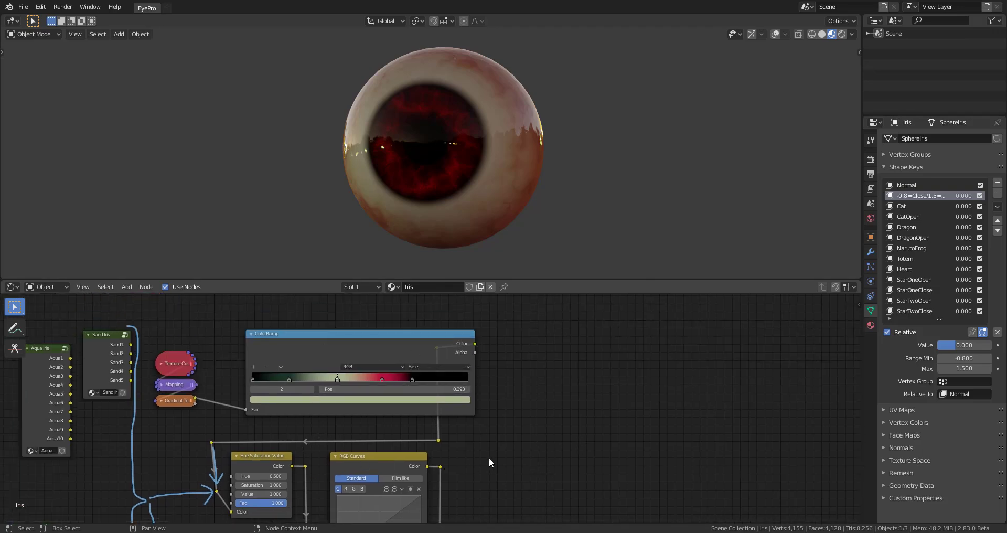
pyautogui.moveTo(489, 458); pyautogui.dragTo(718, 478, button='middle')
pyautogui.moveTo(245, 340); pyautogui.dragTo(309, 482)
pyautogui.moveTo(309, 482); pyautogui.dragTo(297, 363, button='middle')
pyautogui.moveTo(273, 352); pyautogui.dragTo(259, 295)
pyautogui.moveTo(288, 401); pyautogui.dragTo(222, 430, button='middle')
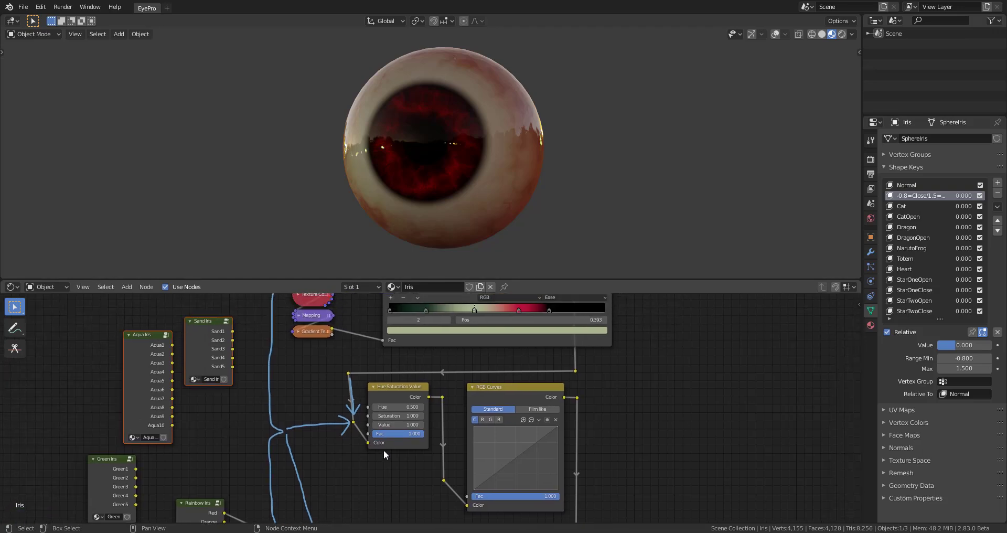
# Step: Relink the RGB Curves chain's reroute to Iris Output's color reroute and feed the Hue Saturation Value reroute from Sand Iris's Sand1 output
pyautogui.moveTo(406, 492); pyautogui.dragTo(421, 364, button='middle')
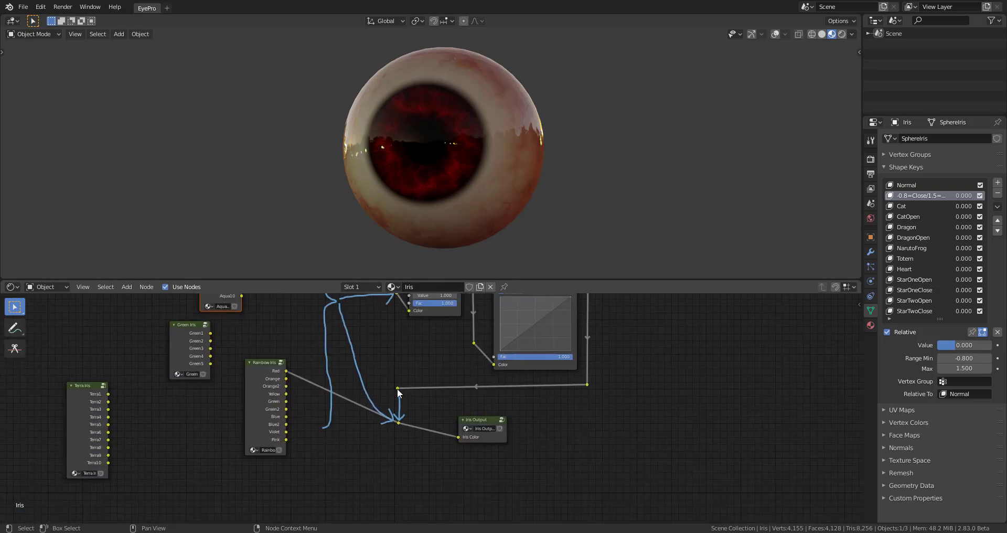
pyautogui.moveTo(398, 388); pyautogui.dragTo(400, 420)
pyautogui.moveTo(343, 429); pyautogui.dragTo(316, 324, button='middle')
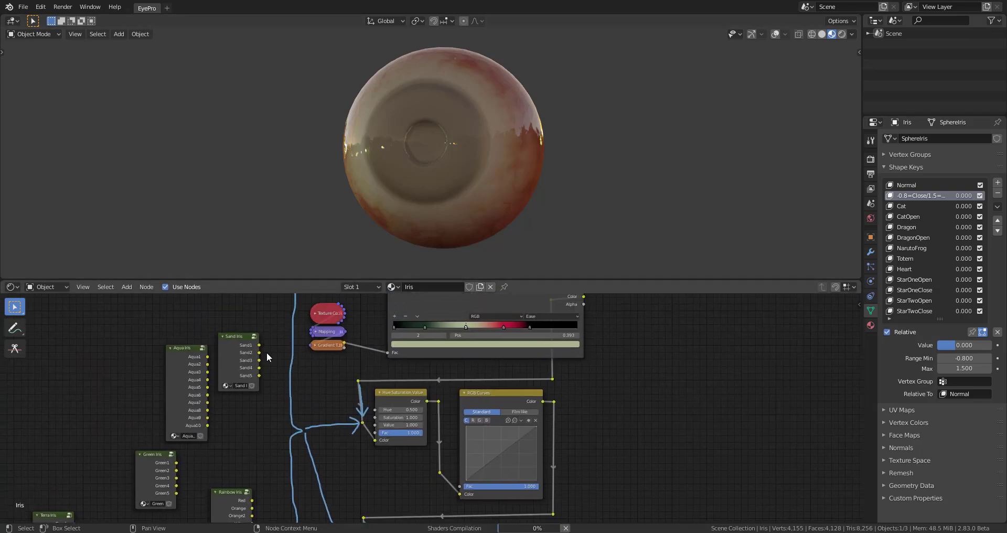
pyautogui.moveTo(259, 345); pyautogui.dragTo(280, 387)
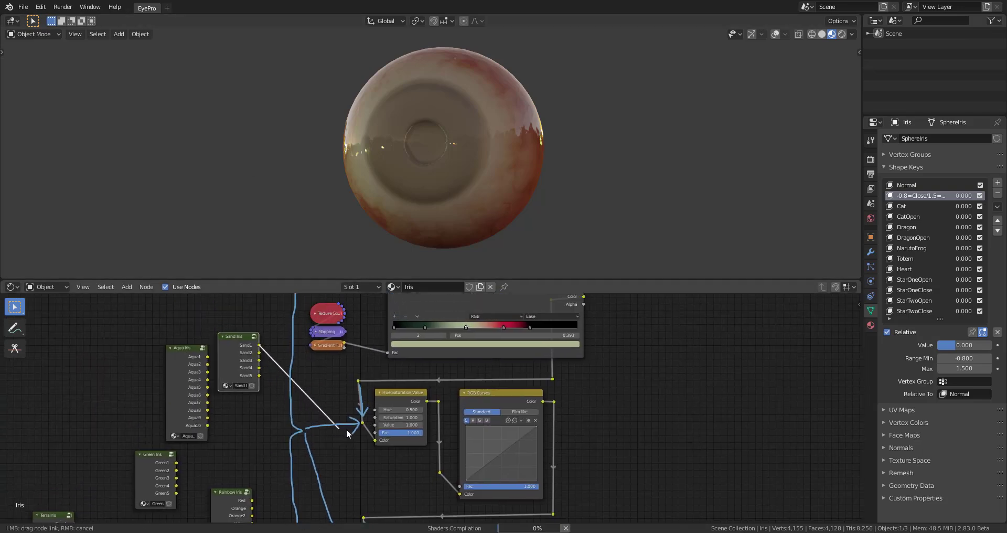
pyautogui.moveTo(390, 458); pyautogui.dragTo(366, 414)
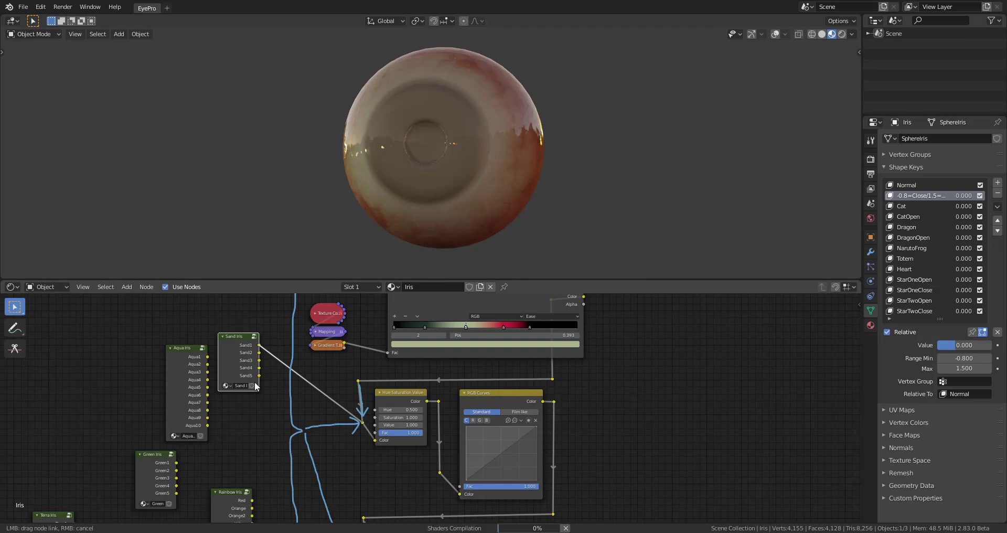
pyautogui.moveTo(259, 400); pyautogui.dragTo(260, 404)
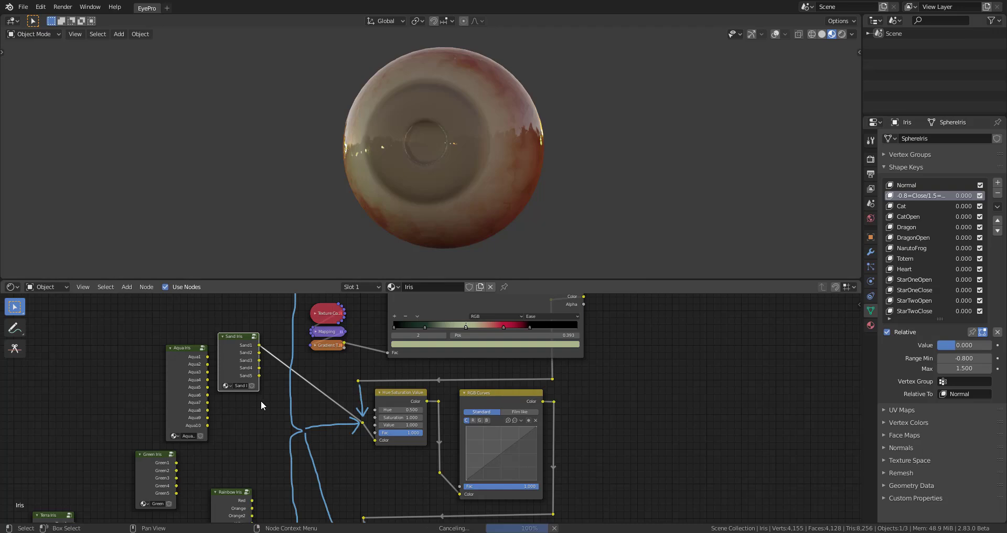
pyautogui.moveTo(568, 390); pyautogui.dragTo(463, 470, button='middle')
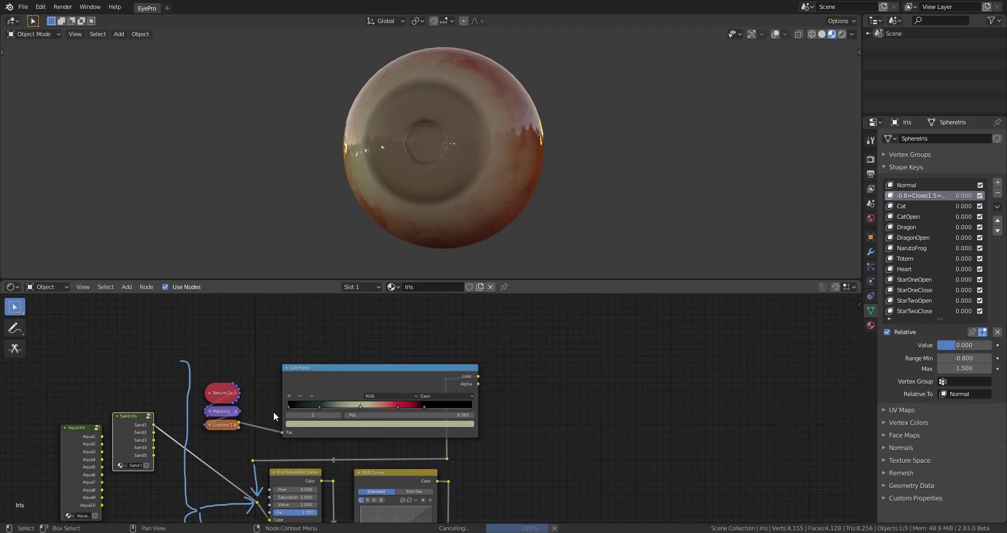
pyautogui.moveTo(428, 424); pyautogui.dragTo(430, 383, button='middle')
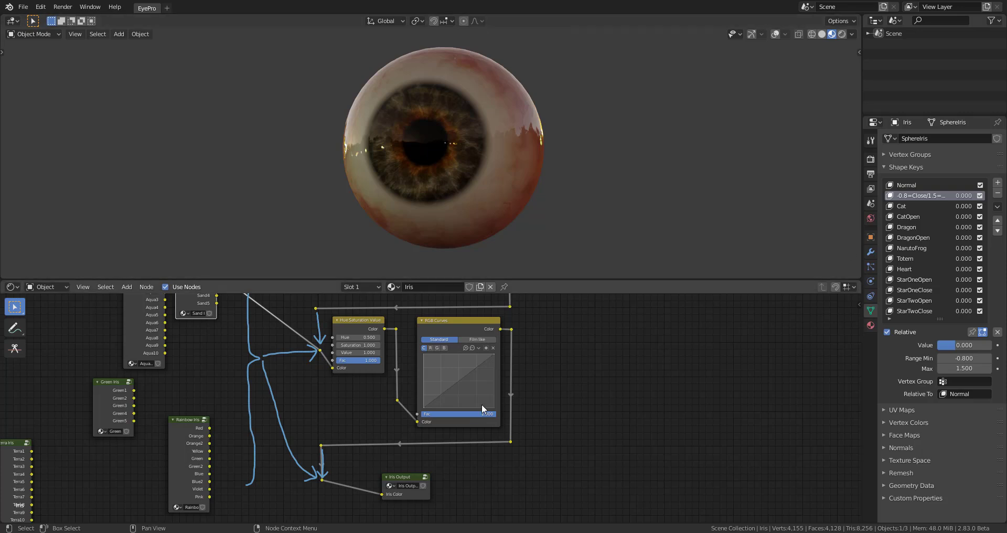
# Step: Move the Aqua Iris node down beside Iris Output and link Aqua1 to Iris Output's color reroute in place of the RGB Curves chain
pyautogui.moveTo(106, 496); pyautogui.dragTo(219, 439, button='middle')
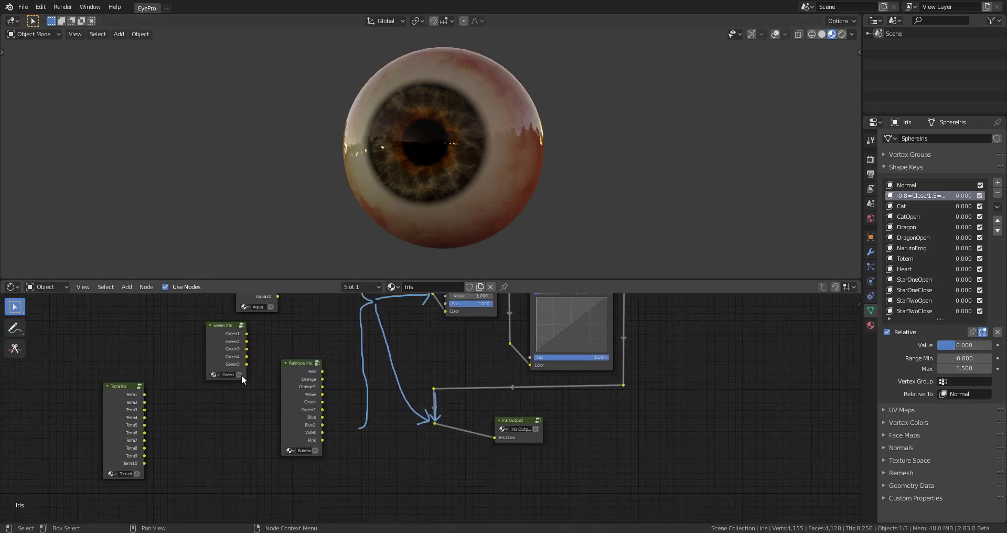
pyautogui.moveTo(311, 342); pyautogui.dragTo(272, 433, button='middle')
pyautogui.moveTo(208, 326); pyautogui.dragTo(323, 453)
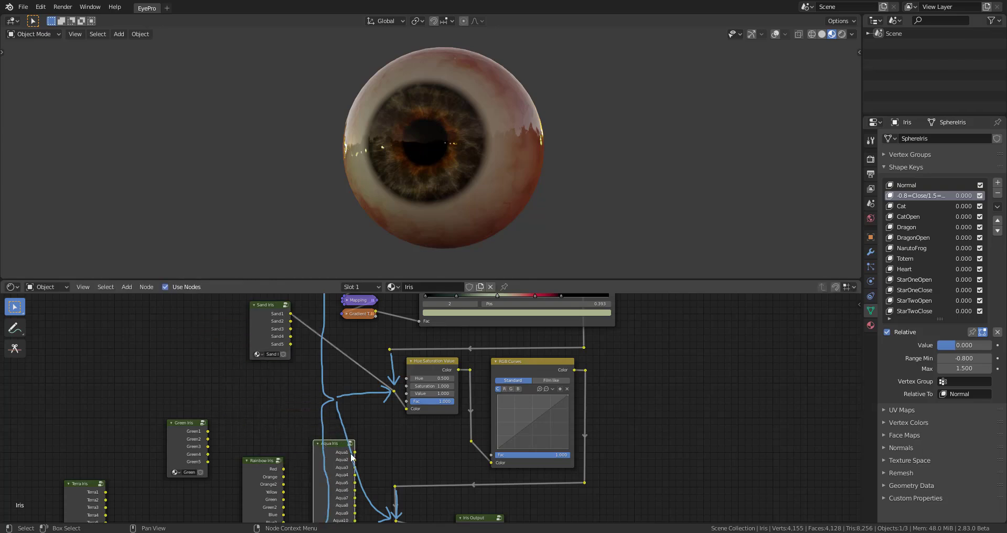
pyautogui.moveTo(345, 447); pyautogui.dragTo(333, 330, button='middle')
pyautogui.moveTo(333, 329); pyautogui.dragTo(340, 401)
pyautogui.scroll(2, 375, 444)
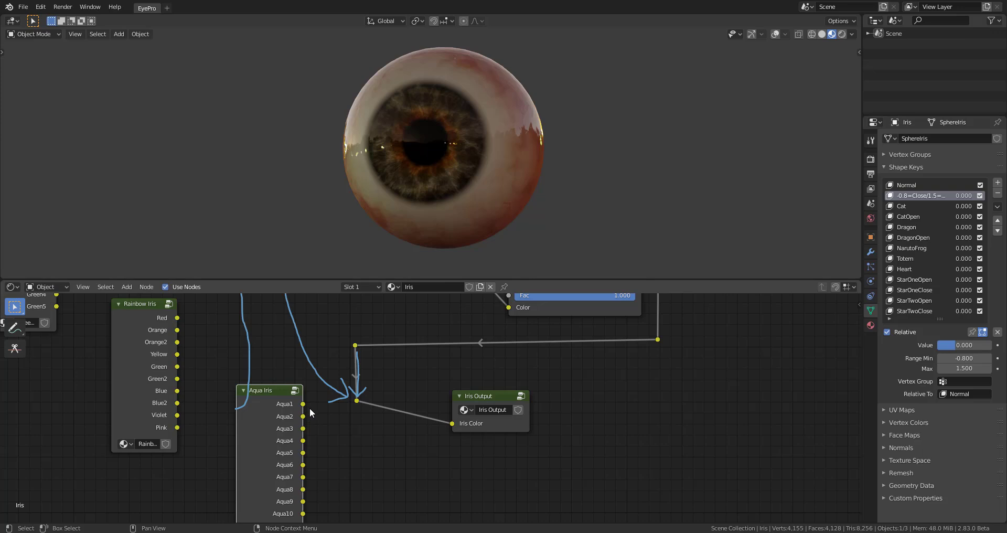
pyautogui.moveTo(303, 404); pyautogui.dragTo(359, 402)
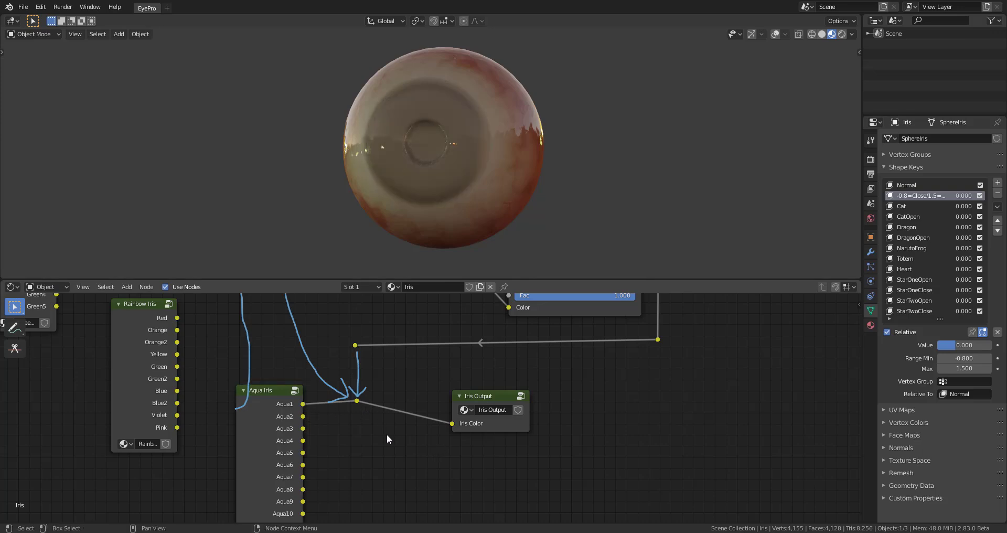
# Step: Widen the properties editor and set the -0.8=Close/1.5=Open shape key of the iris to -0.078
pyautogui.moveTo(861, 340); pyautogui.dragTo(703, 340)
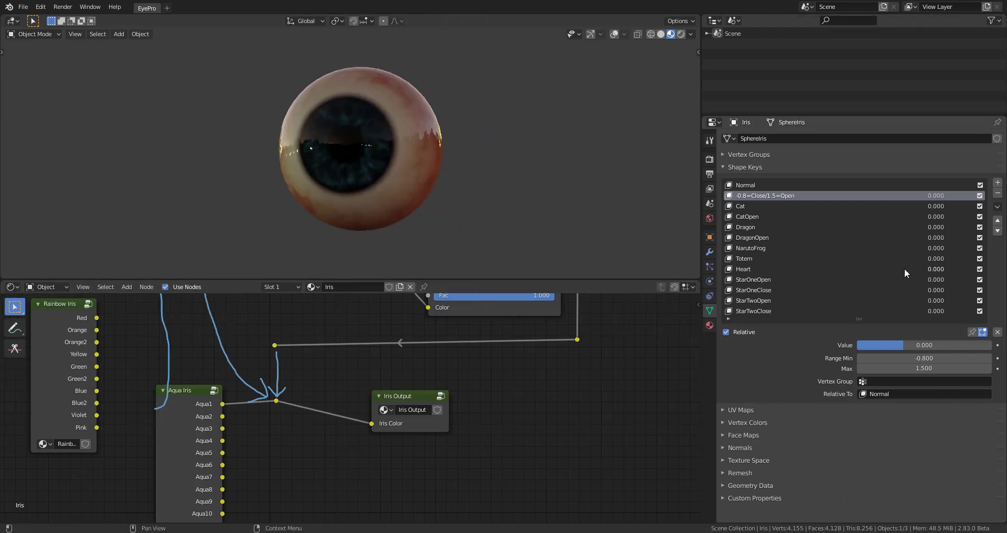
pyautogui.scroll(4, 386, 157)
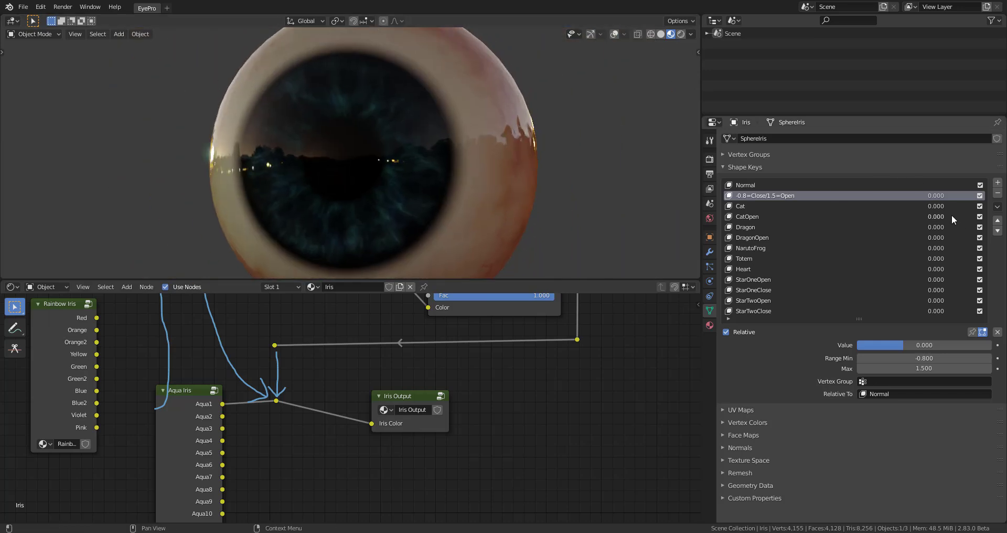
pyautogui.moveTo(943, 197); pyautogui.dragTo(924, 219)
# Step: Try the CatOpen shape key at negative values down to about -0.476, and reset it to 0
pyautogui.moveTo(936, 206); pyautogui.dragTo(907, 218)
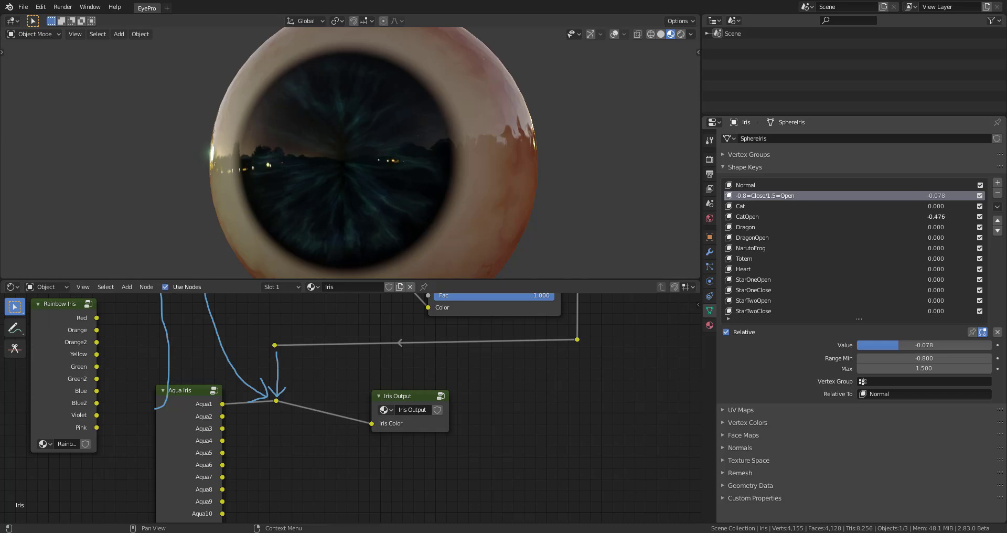
pyautogui.moveTo(907, 218); pyautogui.dragTo(928, 218)
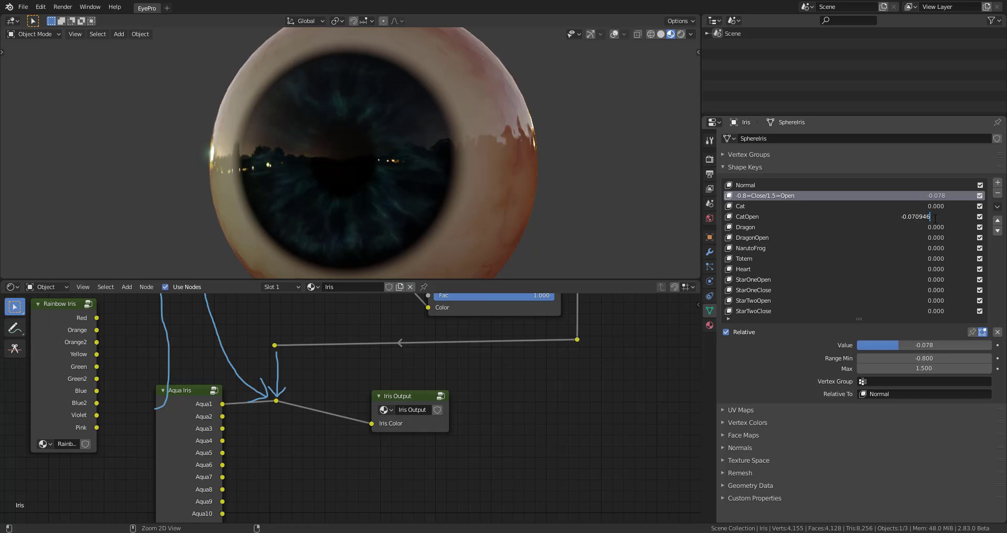
pyautogui.hotkey('ctrl', 'a')
pyautogui.write('0')
pyautogui.press('Return')
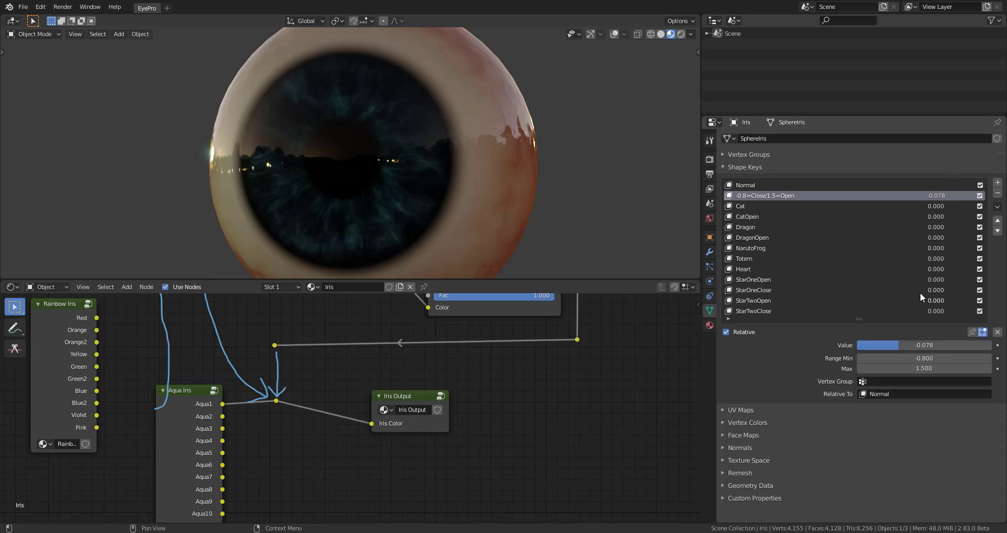
# Step: Lengthen the shape key list and set the NarutoFrog shape key to 1.000 and DragonOpen to 0.365
pyautogui.moveTo(918, 319); pyautogui.dragTo(910, 339)
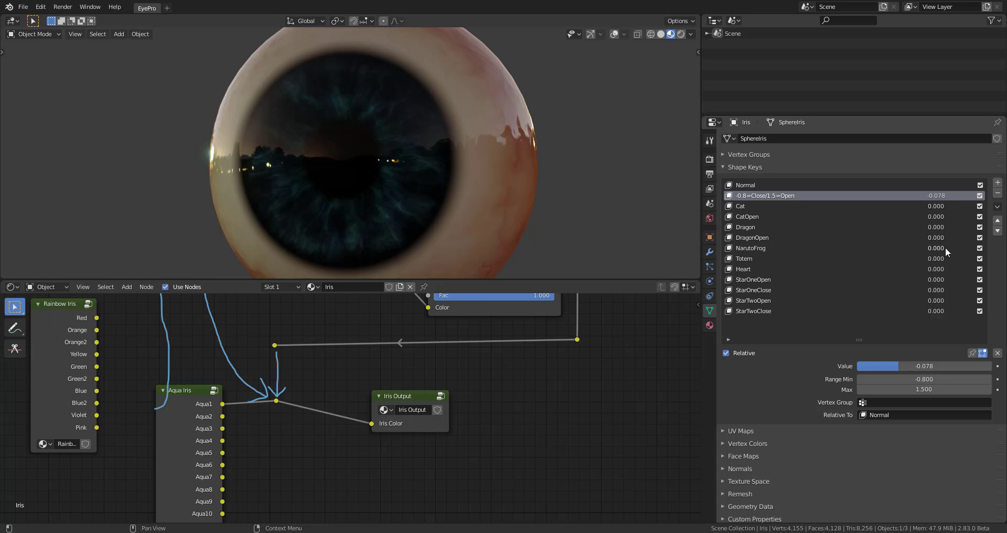
pyautogui.moveTo(936, 248); pyautogui.dragTo(974, 254)
pyautogui.scroll(-2, 362, 175)
pyautogui.moveTo(363, 175); pyautogui.dragTo(351, 160, button='middle')
pyautogui.scroll(3, 323, 155)
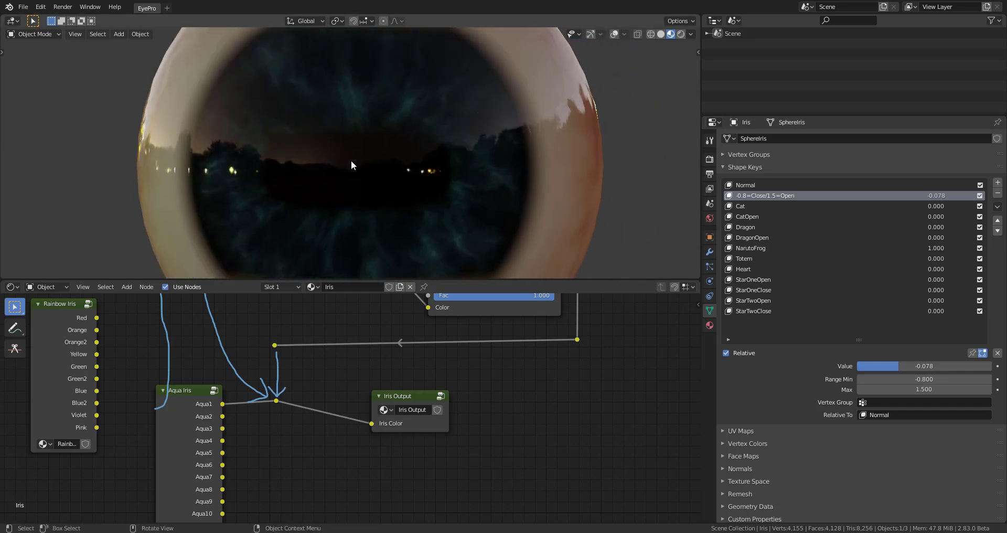
pyautogui.scroll(-3, 350, 159)
pyautogui.moveTo(940, 240); pyautogui.dragTo(943, 251)
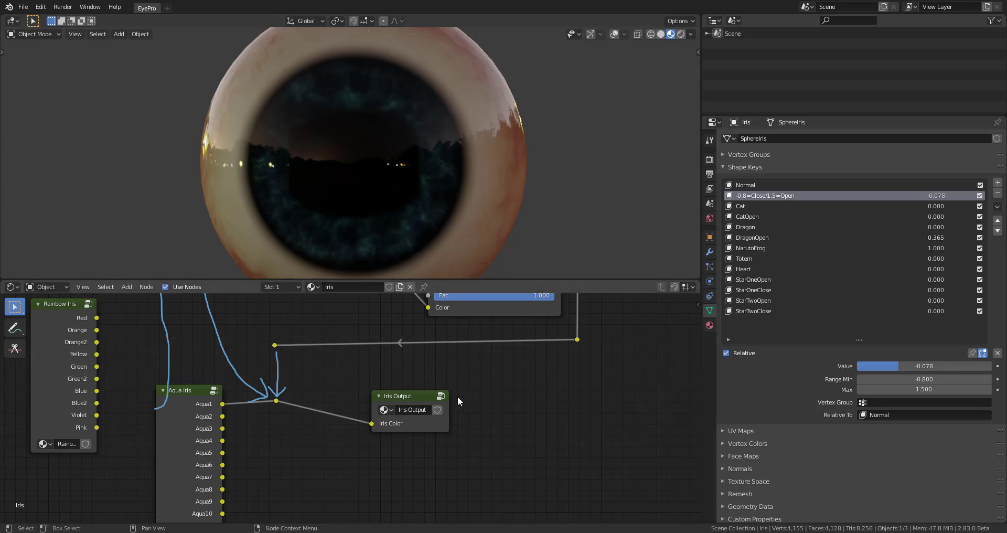
pyautogui.scroll(-2, 456, 398)
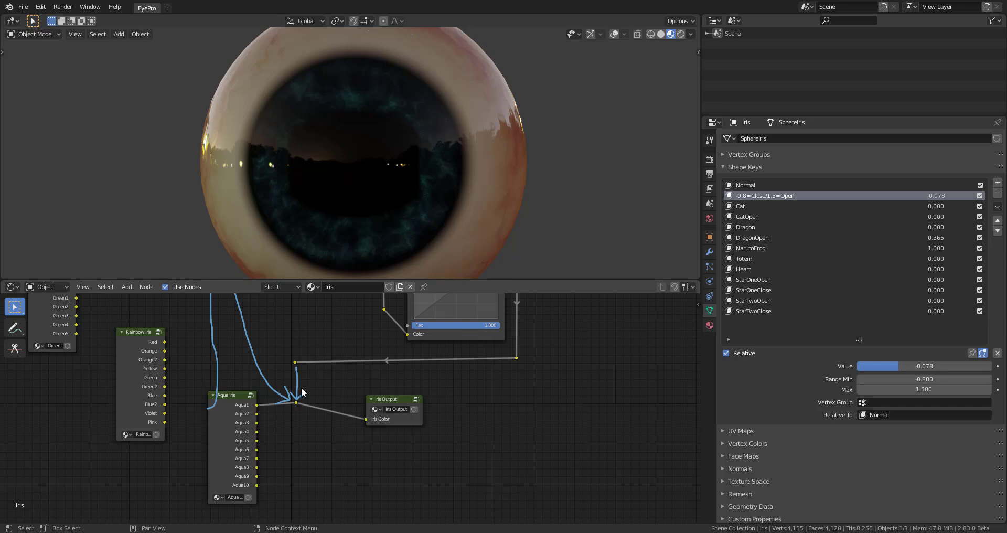
pyautogui.scroll(-2, 314, 432)
pyautogui.moveTo(314, 432); pyautogui.dragTo(469, 486, button='middle')
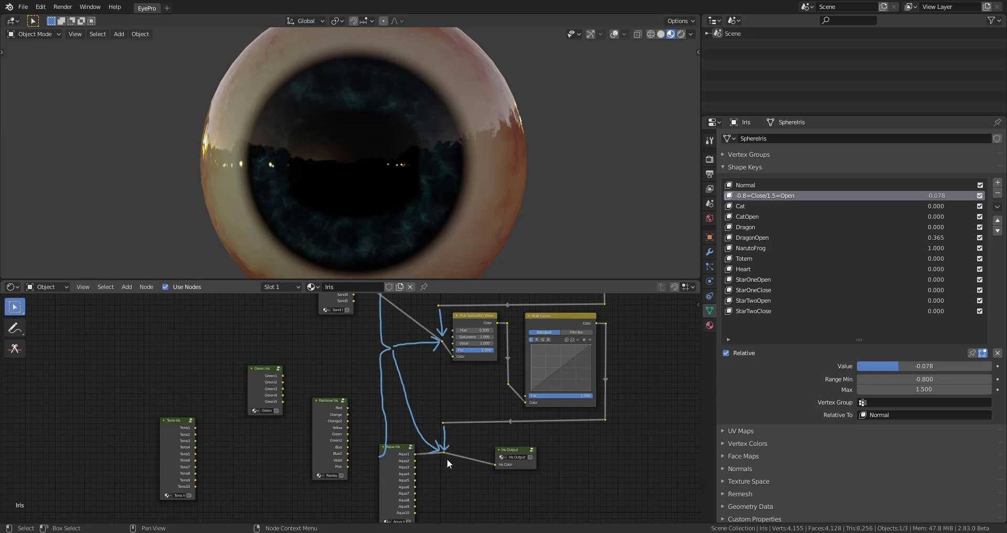
pyautogui.scroll(2, 446, 458)
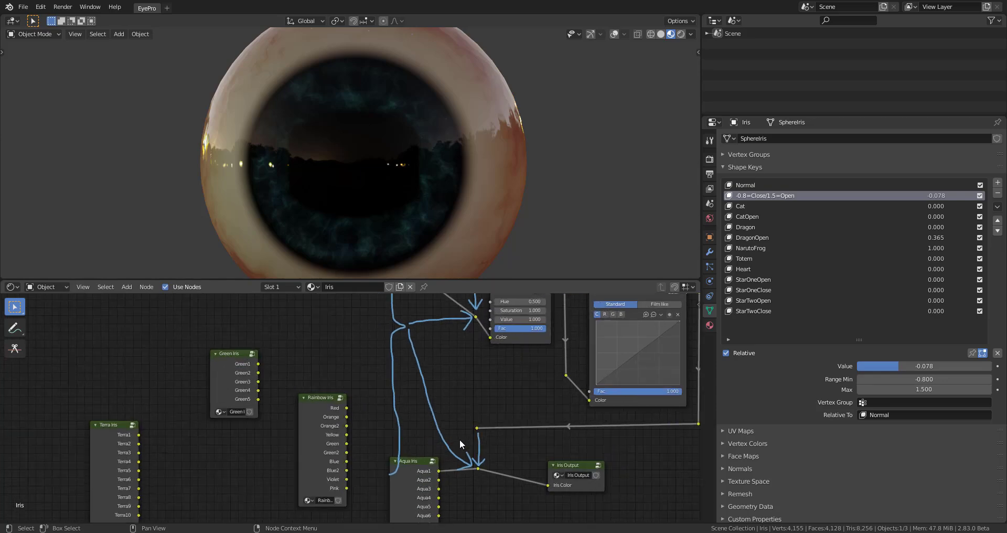
# Step: Add a MixRGB node and place it between the Aqua Iris and Iris Output nodes
pyautogui.moveTo(561, 467); pyautogui.dragTo(461, 435, button='middle')
pyautogui.scroll(2, 544, 357)
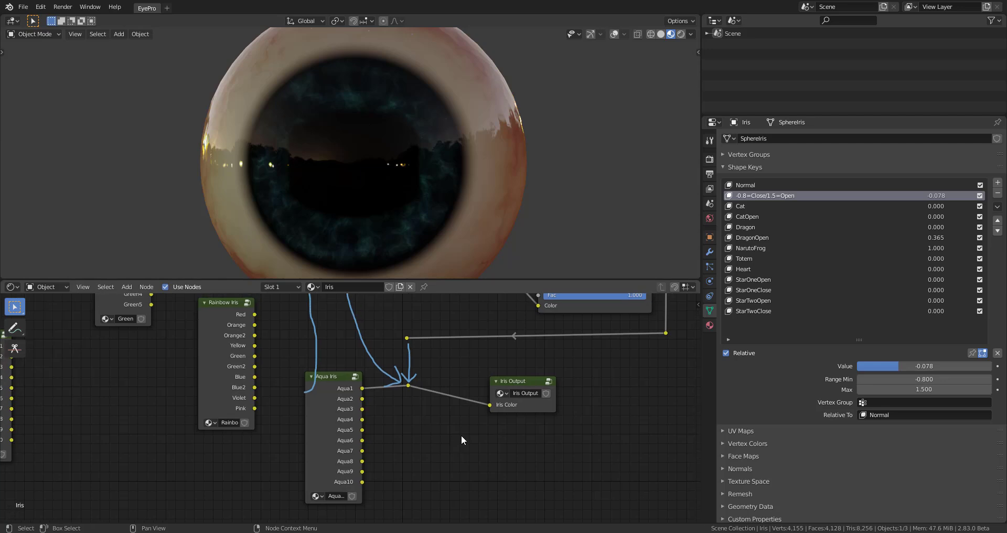
pyautogui.hotkey('shift', 'a')
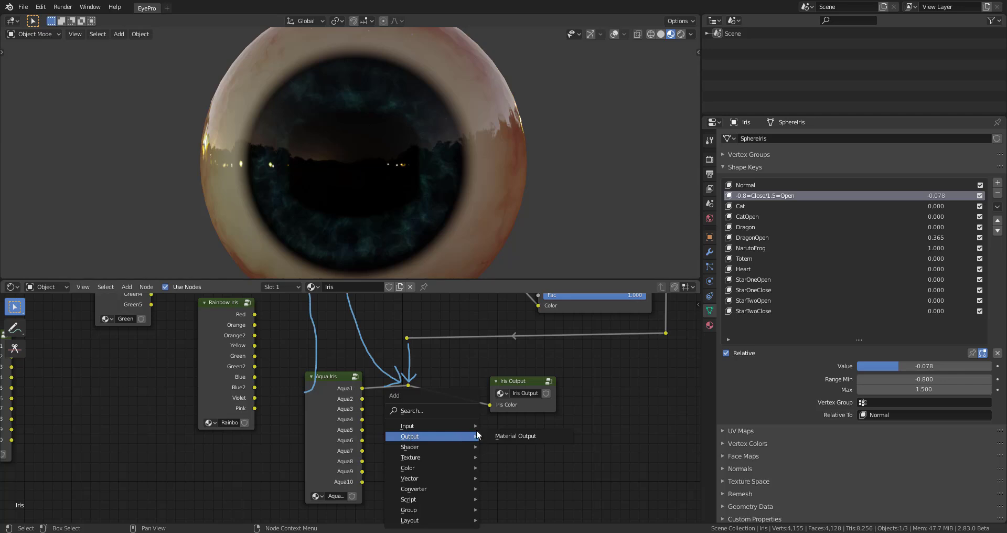
pyautogui.click(447, 414)
pyautogui.write('mi')
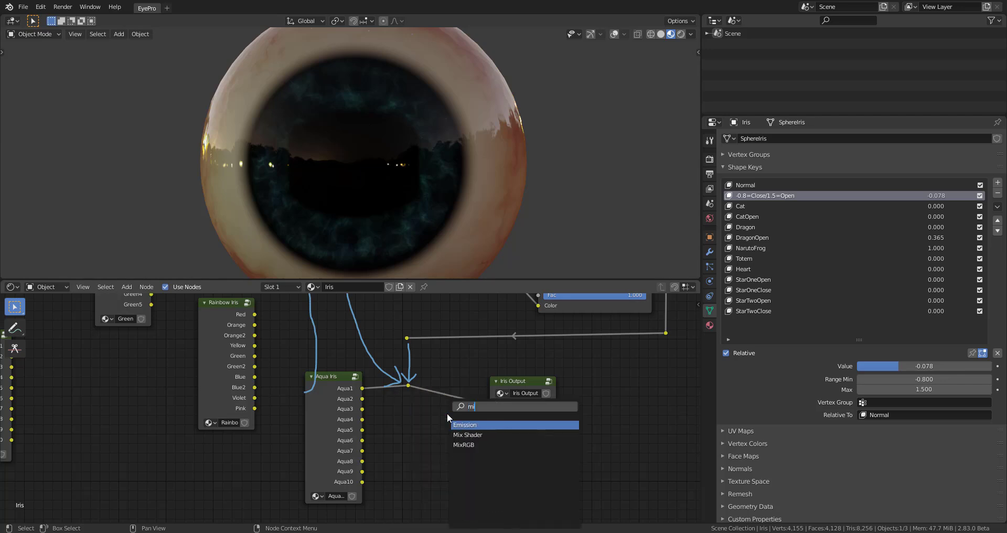
pyautogui.press('Down')
pyautogui.press('Down')
pyautogui.press('Return')
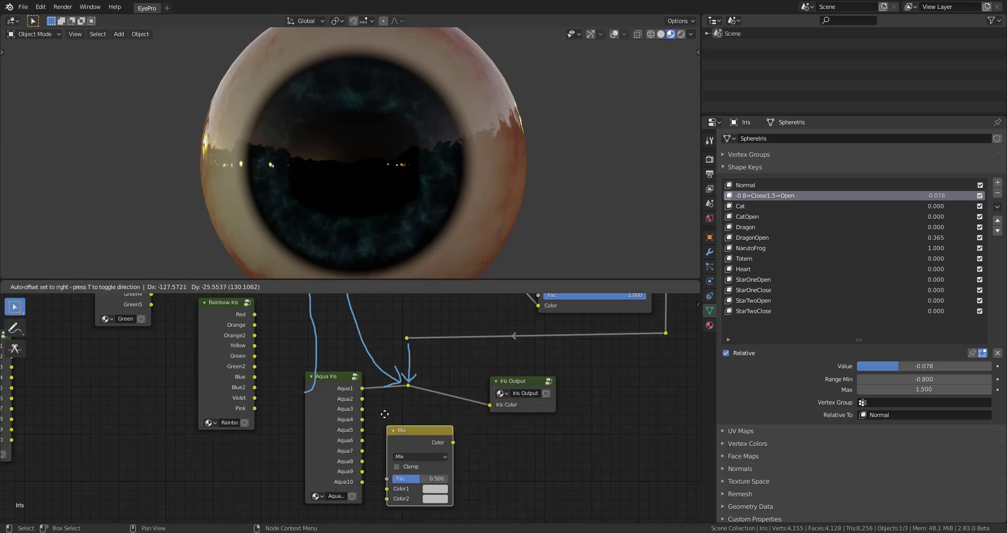
pyautogui.click(383, 399)
# Step: Link the Mix node's Color output to Iris Color, move Aqua Iris further away and link Aqua2 to the Mix node's Color1
pyautogui.moveTo(450, 428); pyautogui.dragTo(490, 405)
pyautogui.moveTo(331, 379); pyautogui.dragTo(385, 474)
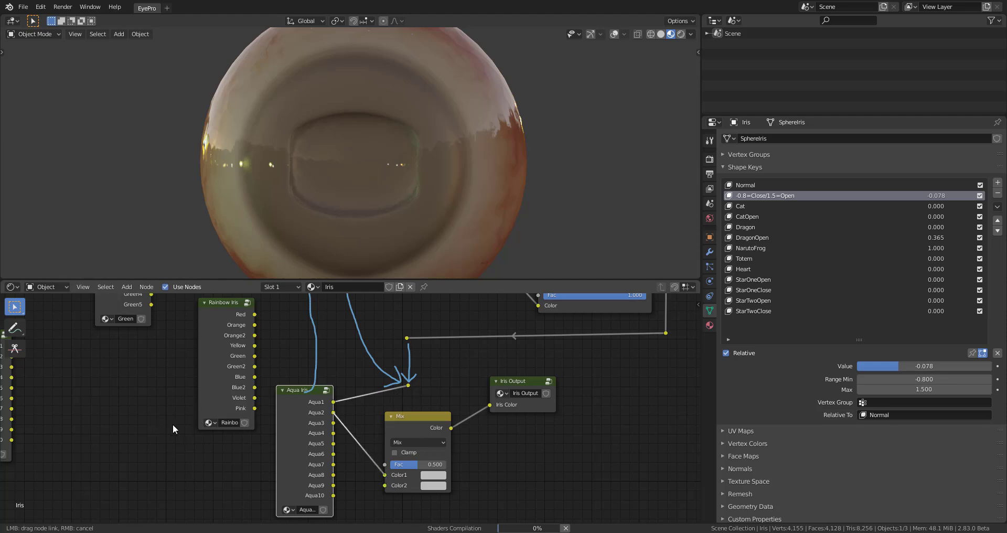
# Step: Move the Terra Iris node beside Aqua Iris and link Terra1 to the Mix node's Color2
pyautogui.scroll(-2, 122, 367)
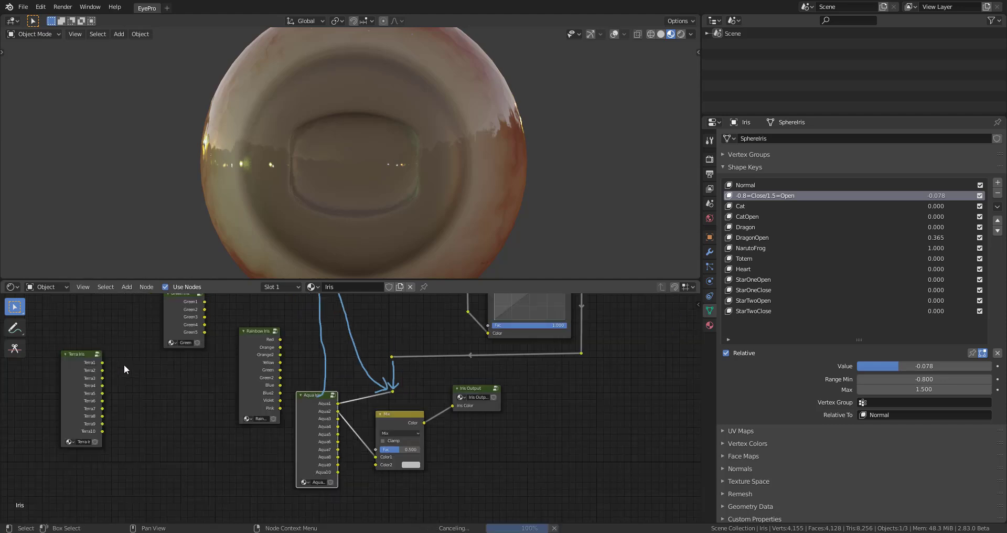
pyautogui.press('g')
pyautogui.click(394, 488)
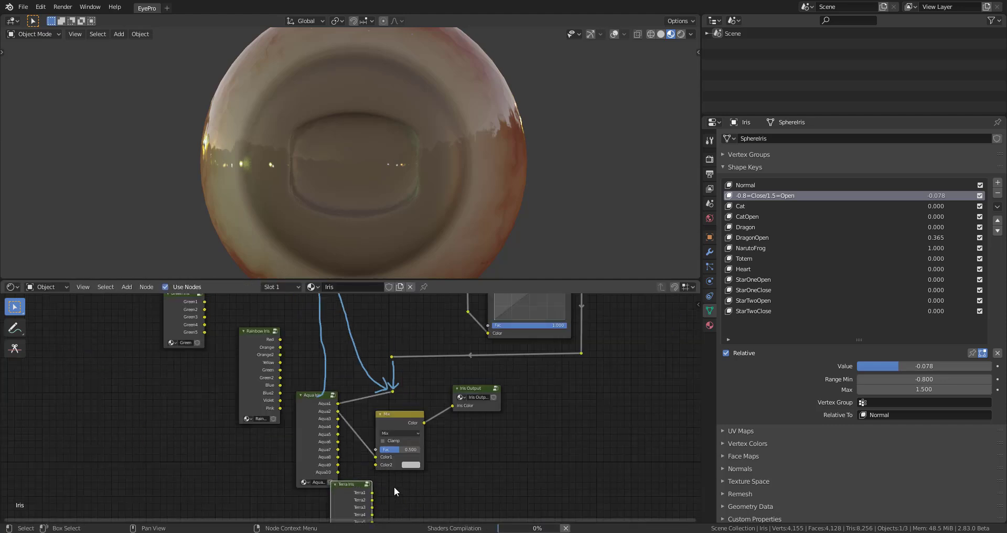
pyautogui.moveTo(395, 488); pyautogui.dragTo(386, 369, button='middle')
pyautogui.scroll(6, 387, 371)
pyautogui.moveTo(452, 363); pyautogui.dragTo(402, 489, button='middle')
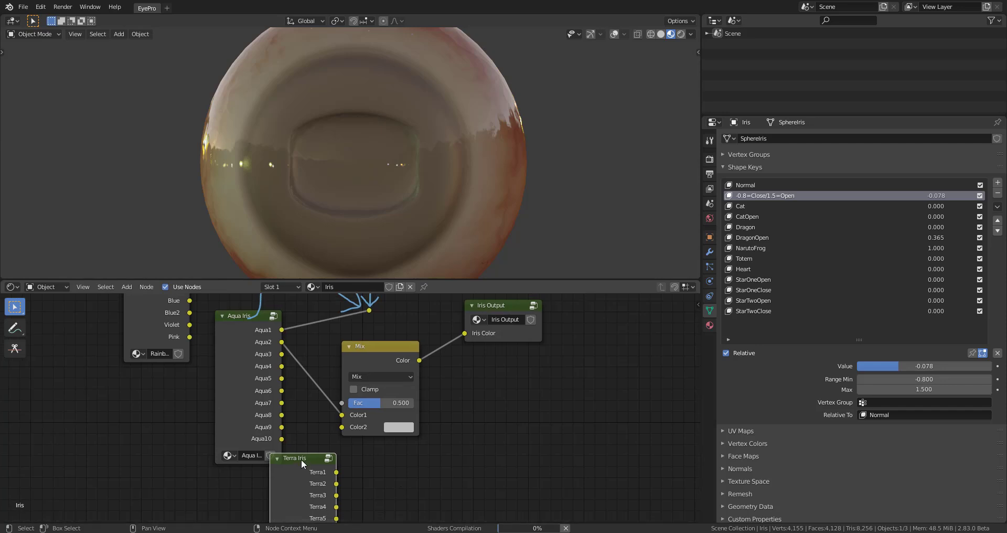
pyautogui.moveTo(302, 463); pyautogui.dragTo(342, 427)
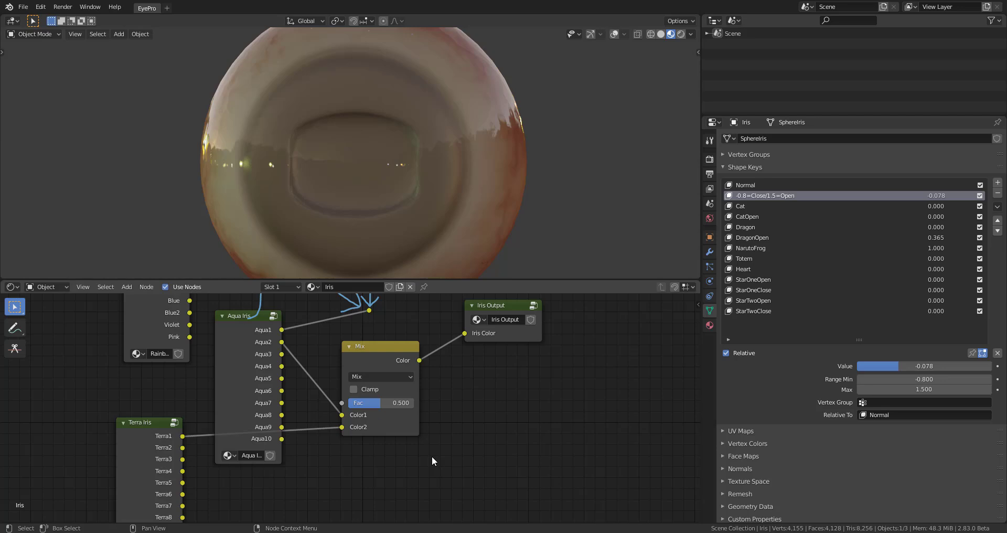
# Step: Try the Mix factor at 0.717 and then 0.075, and lower the DragonOpen shape key to 0.071 and NarutoFrog to 0.000
pyautogui.moveTo(376, 403)
pyautogui.mouseDown()
pyautogui.moveTo(347, 402)
pyautogui.moveTo(413, 403)
pyautogui.moveTo(396, 402)
pyautogui.mouseUp()
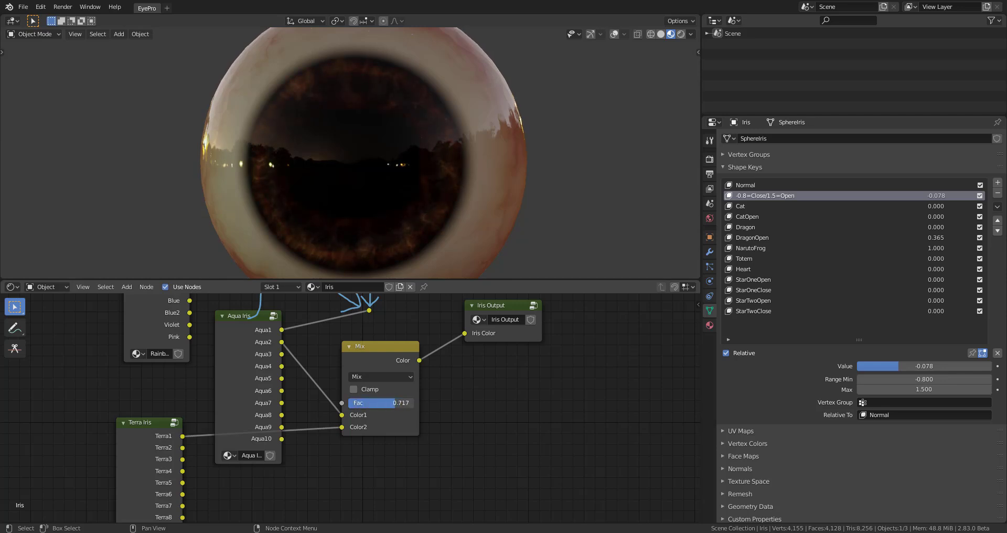
pyautogui.moveTo(936, 238); pyautogui.dragTo(895, 249)
pyautogui.moveTo(381, 406); pyautogui.dragTo(355, 406)
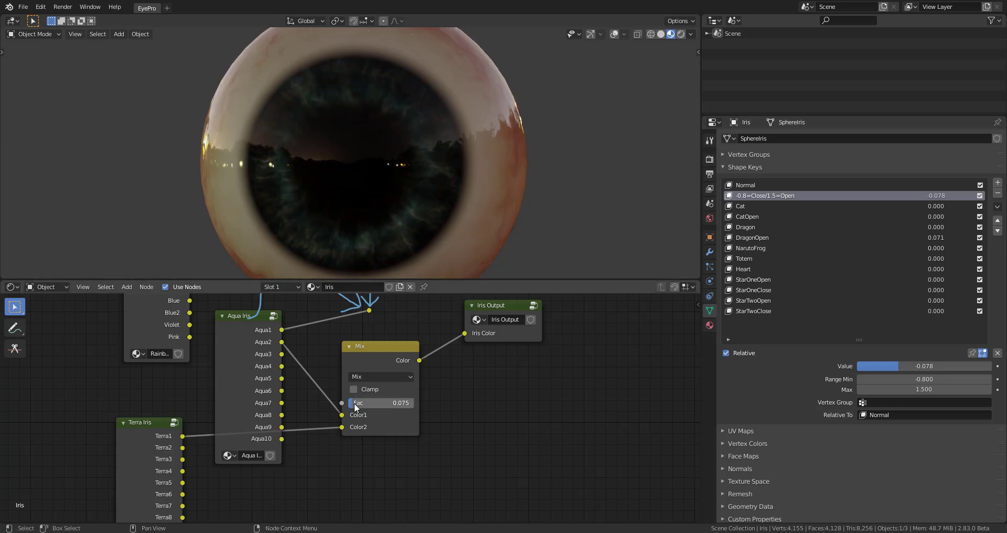
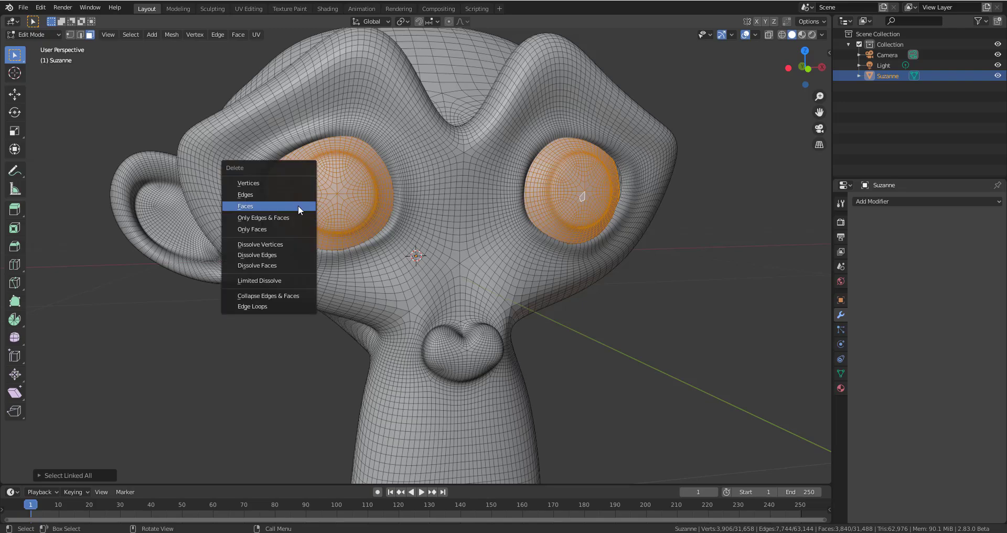
# Step: Delete the faces of both original eyeballs from Suzanne, return to Object Mode and deselect everything
pyautogui.click(298, 205)
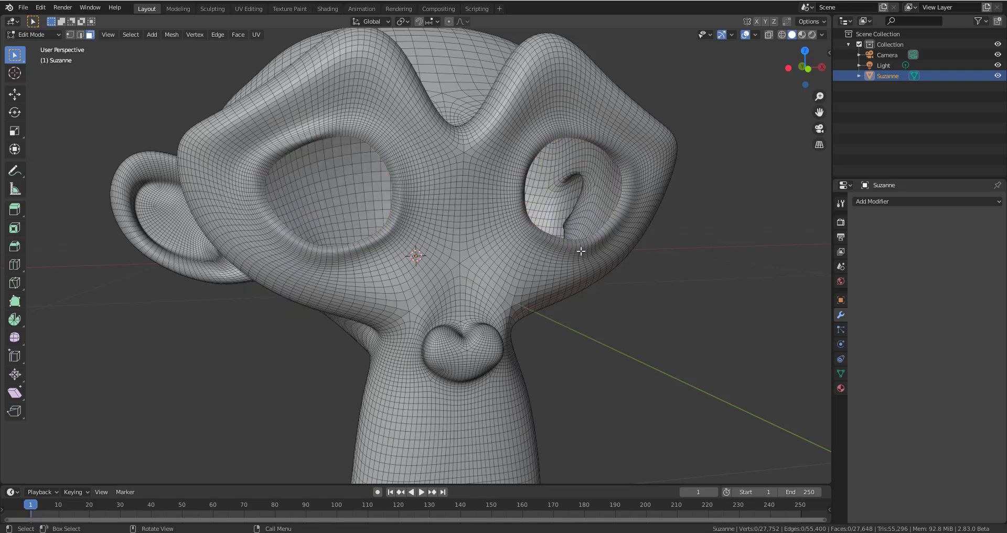
pyautogui.moveTo(581, 252); pyautogui.dragTo(550, 267, button='middle')
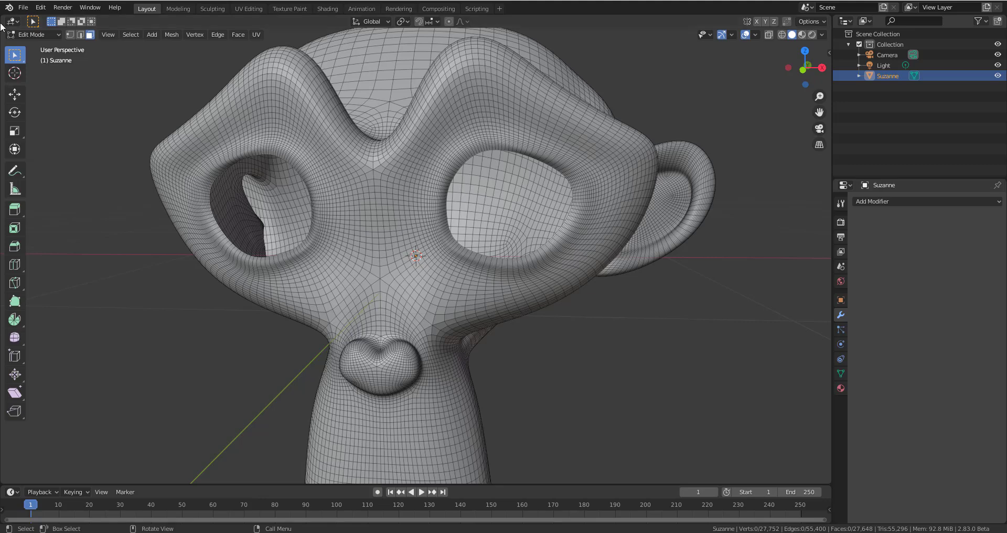
pyautogui.press('Tab')
pyautogui.hotkey('alt', 'a')
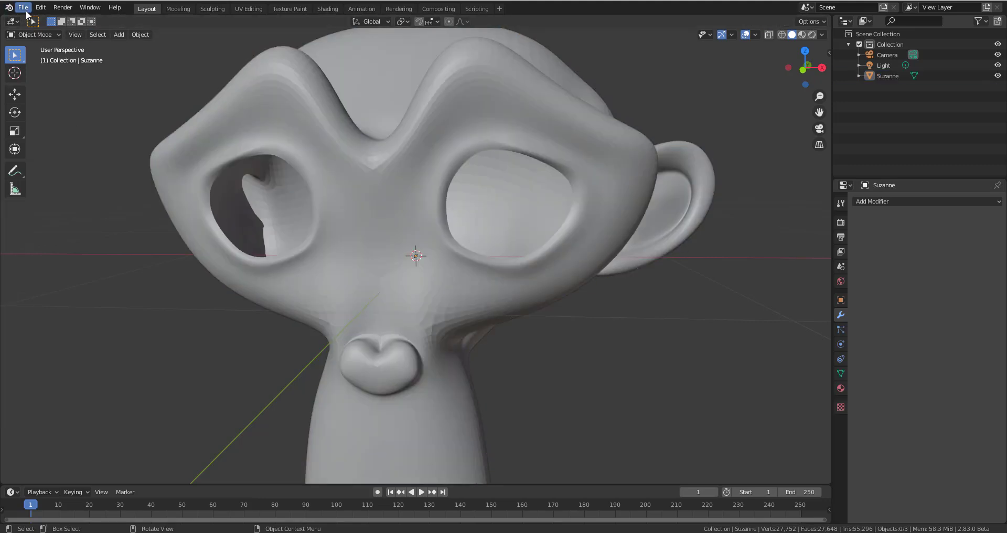
# Step: Append the Iris and Sclera objects from EyePro.blend into the scene
pyautogui.click(23, 7)
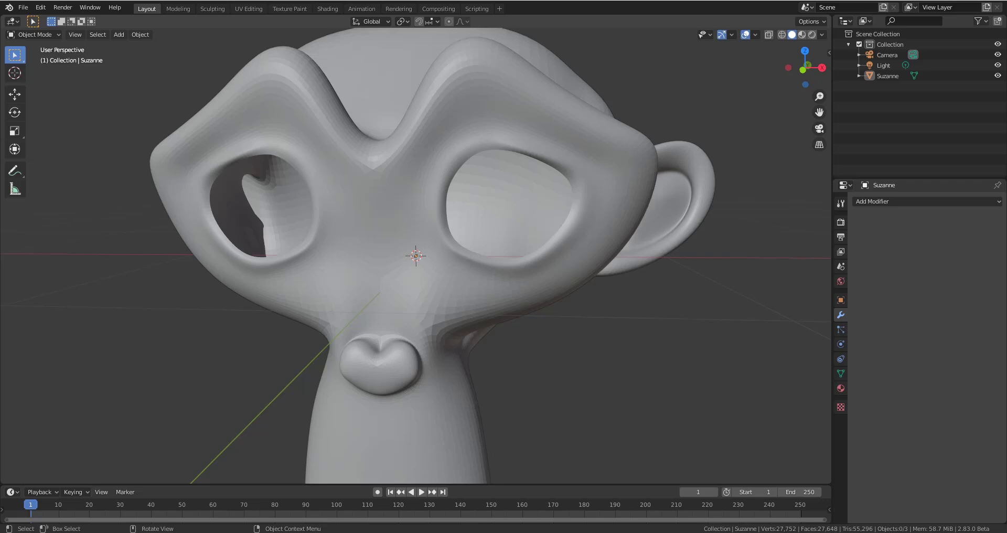
pyautogui.hotkey('shift', 'F1')
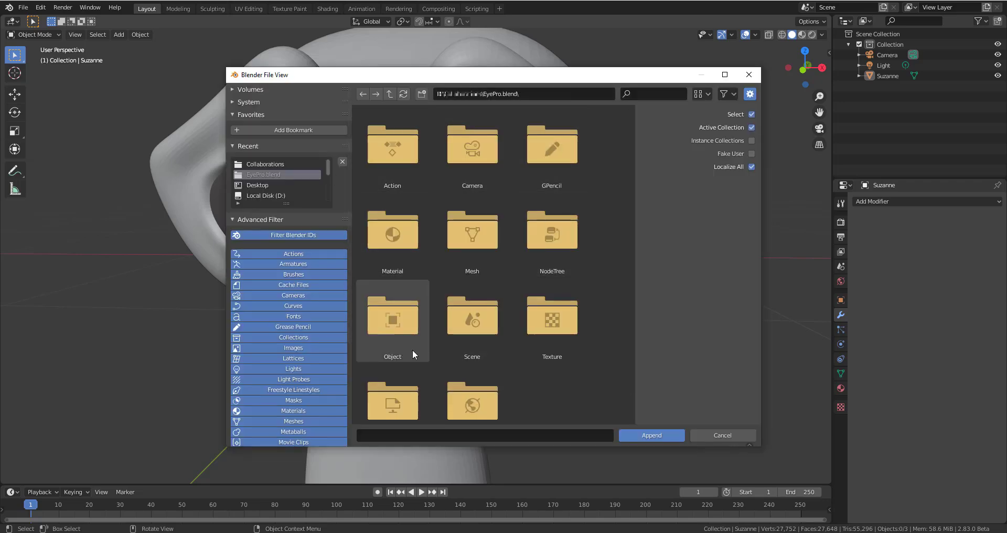
pyautogui.click(403, 323)
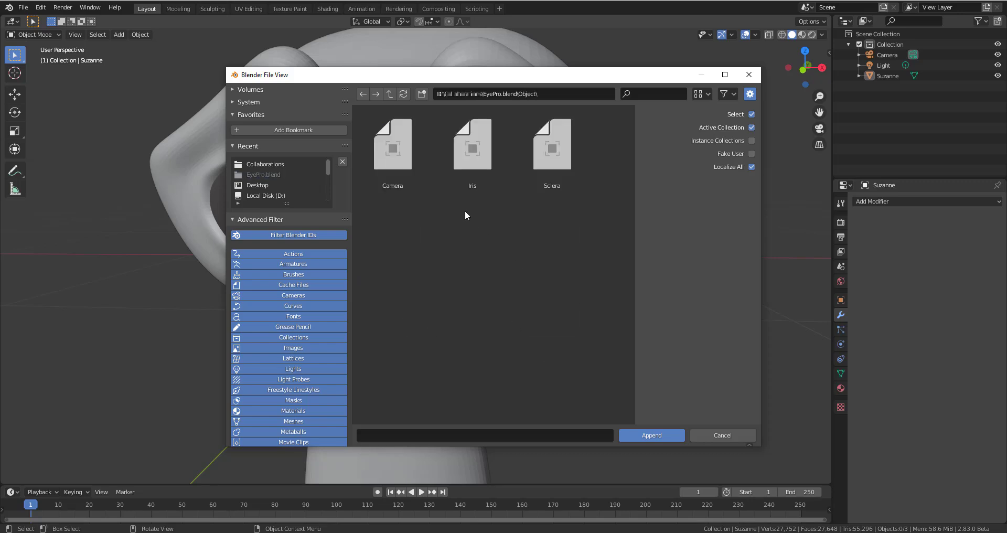
pyautogui.moveTo(464, 203); pyautogui.dragTo(598, 131)
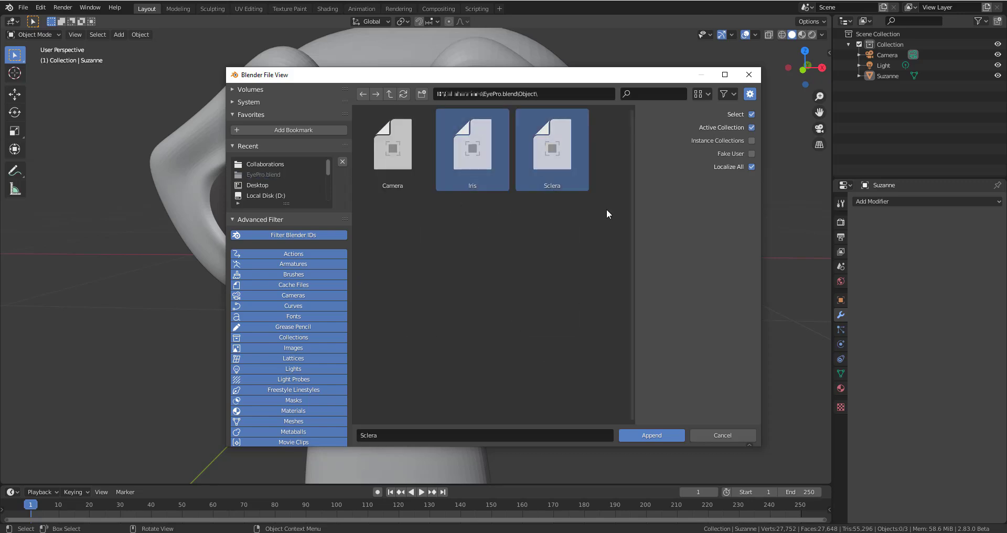
pyautogui.click(643, 436)
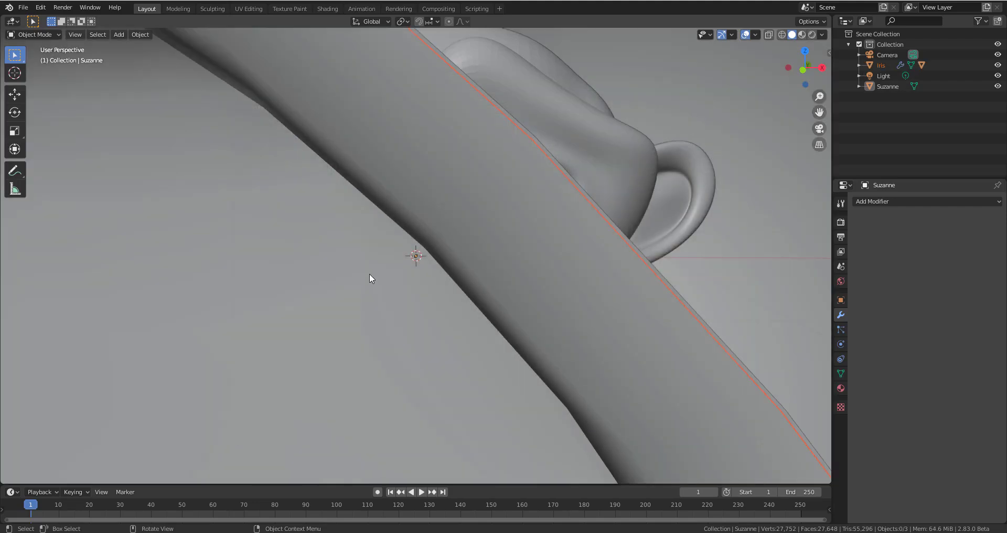
# Step: Scale the appended eye down uniformly to roughly the size of Suzanne's eye socket
pyautogui.scroll(-6, 371, 277)
pyautogui.moveTo(415, 267); pyautogui.dragTo(438, 272, button='middle')
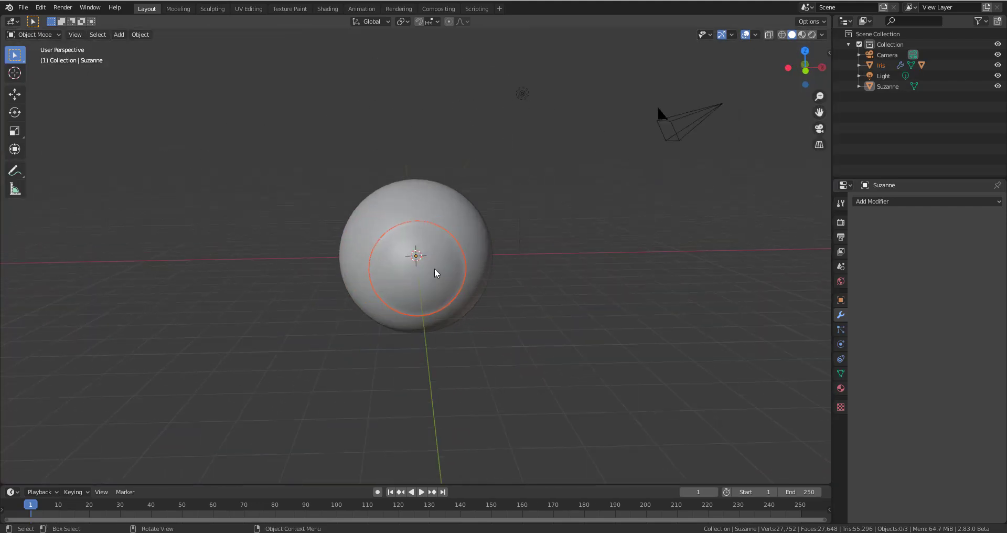
pyautogui.scroll(3, 442, 273)
pyautogui.press('s')
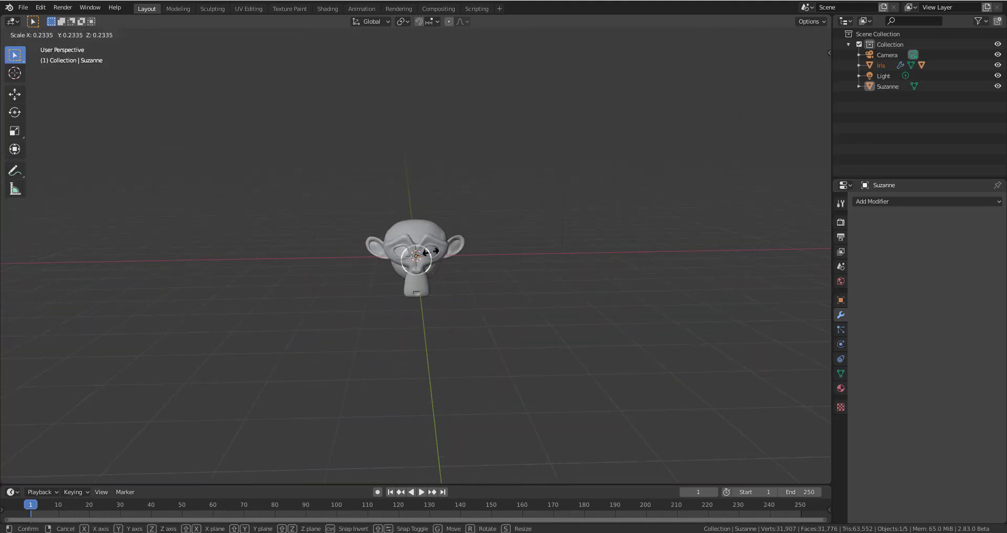
pyautogui.click(421, 256)
# Step: Move the eye from the center of the head forward and sideways into Suzanne's right eye socket
pyautogui.moveTo(488, 290); pyautogui.dragTo(401, 269, button='middle')
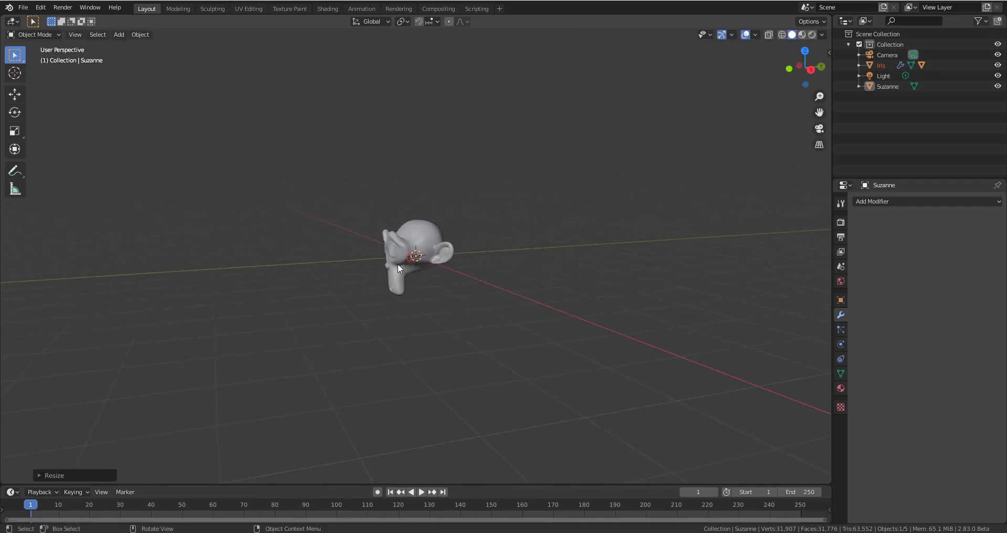
pyautogui.scroll(3, 401, 268)
pyautogui.click(14, 94)
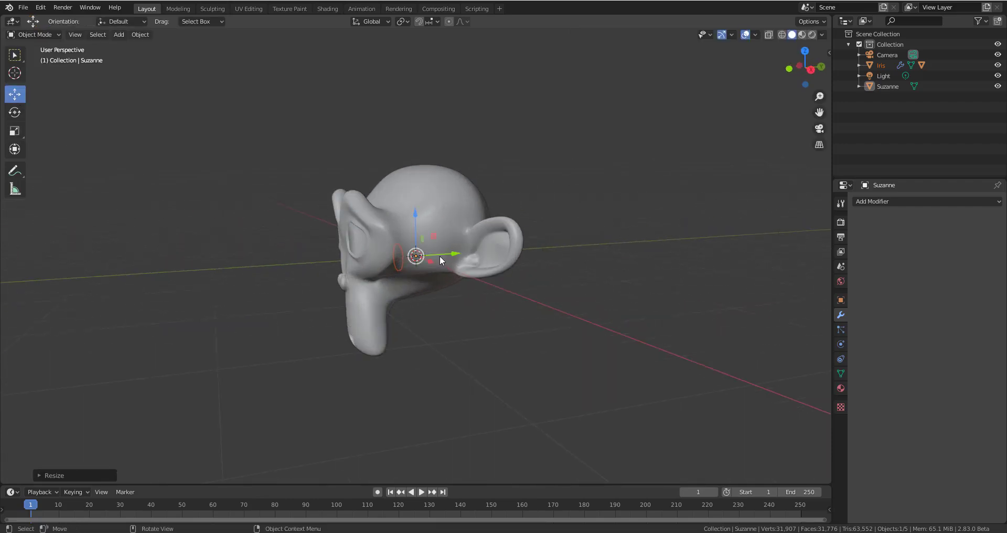
pyautogui.moveTo(433, 237); pyautogui.dragTo(368, 203)
pyautogui.moveTo(384, 239); pyautogui.dragTo(479, 184, button='middle')
pyautogui.scroll(2, 468, 254)
pyautogui.moveTo(468, 188); pyautogui.dragTo(398, 202)
pyautogui.moveTo(422, 272); pyautogui.dragTo(476, 222, button='middle')
pyautogui.scroll(4, 387, 216)
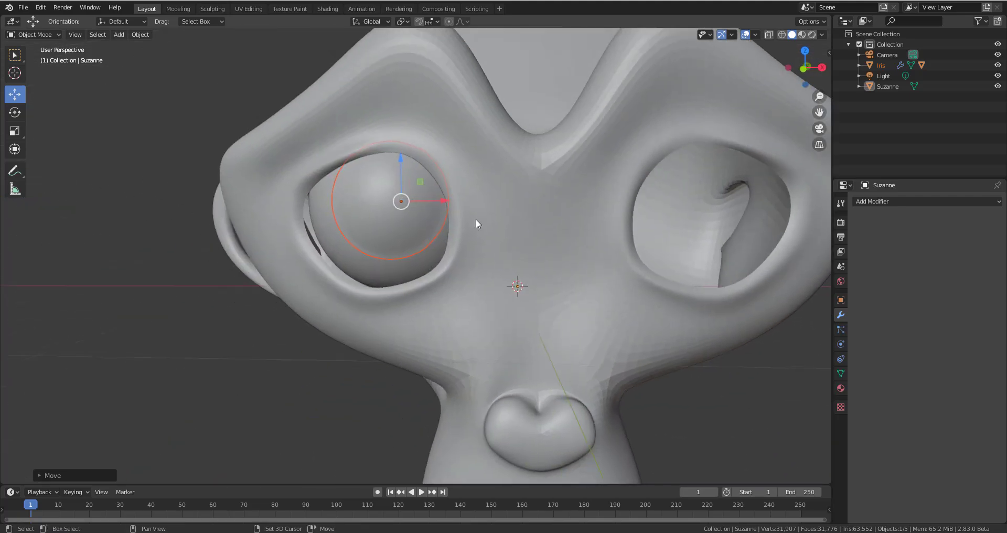
# Step: Nudge the eye sideways and vertically so it sits centered in the right eye socket
pyautogui.moveTo(421, 178); pyautogui.dragTo(408, 201)
pyautogui.moveTo(582, 198)
pyautogui.mouseDown(button='middle')
pyautogui.moveTo(628, 199)
pyautogui.moveTo(593, 211)
pyautogui.mouseUp(button='middle')
pyautogui.scroll(-4, 650, 226)
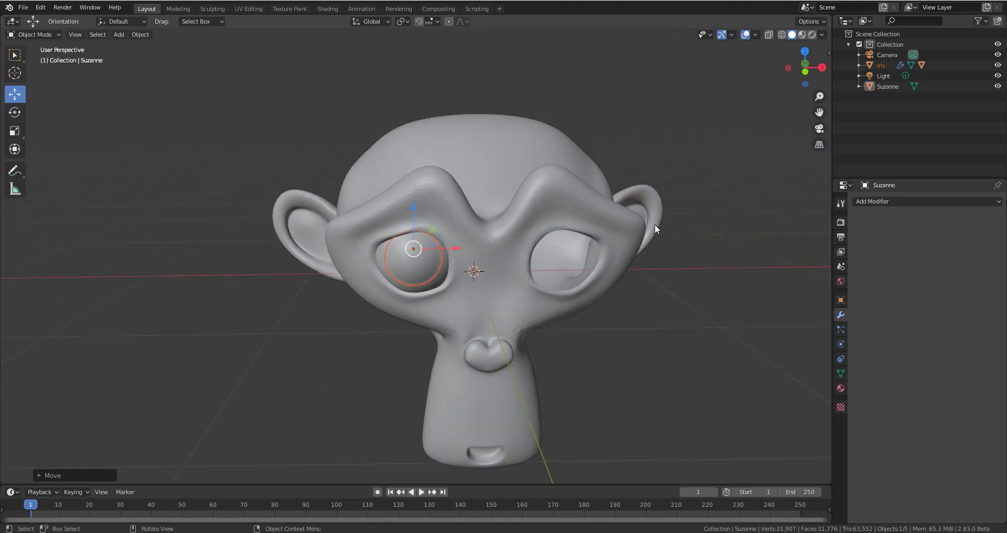
pyautogui.moveTo(654, 224); pyautogui.dragTo(645, 215, button='middle')
# Step: Switch the viewport to Material Preview shading and check the eye material up close
pyautogui.click(798, 35)
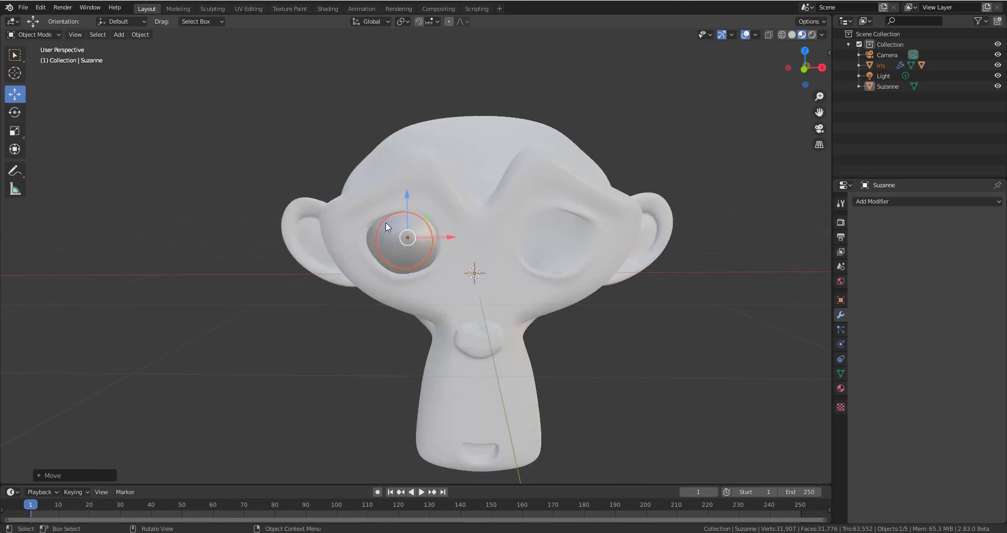
pyautogui.scroll(4, 404, 235)
pyautogui.moveTo(423, 240)
pyautogui.mouseDown(button='middle')
pyautogui.moveTo(427, 247)
pyautogui.moveTo(432, 237)
pyautogui.moveTo(423, 243)
pyautogui.mouseUp(button='middle')
pyautogui.scroll(-2, 717, 286)
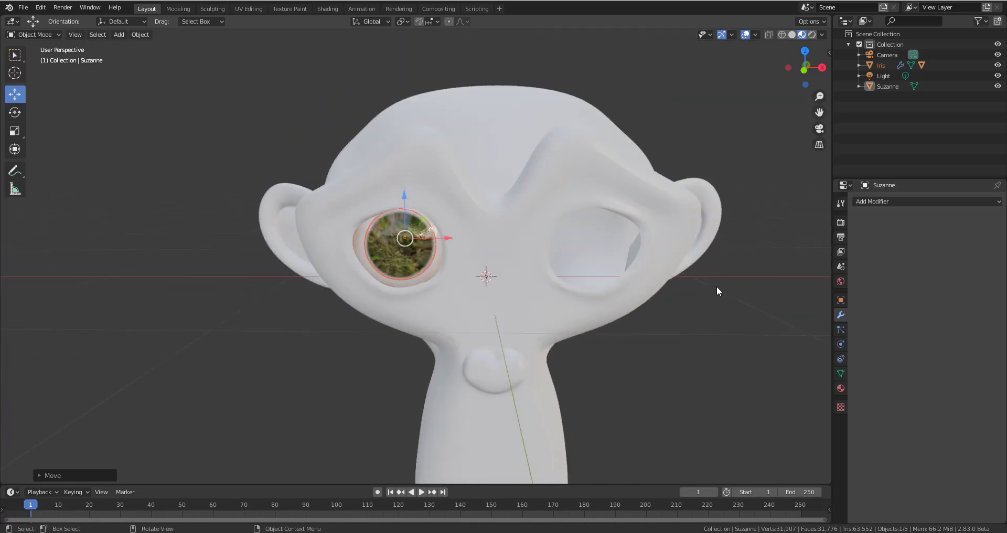
# Step: Enable Screen Space Reflections with Refraction in the Eevee render settings
pyautogui.click(840, 222)
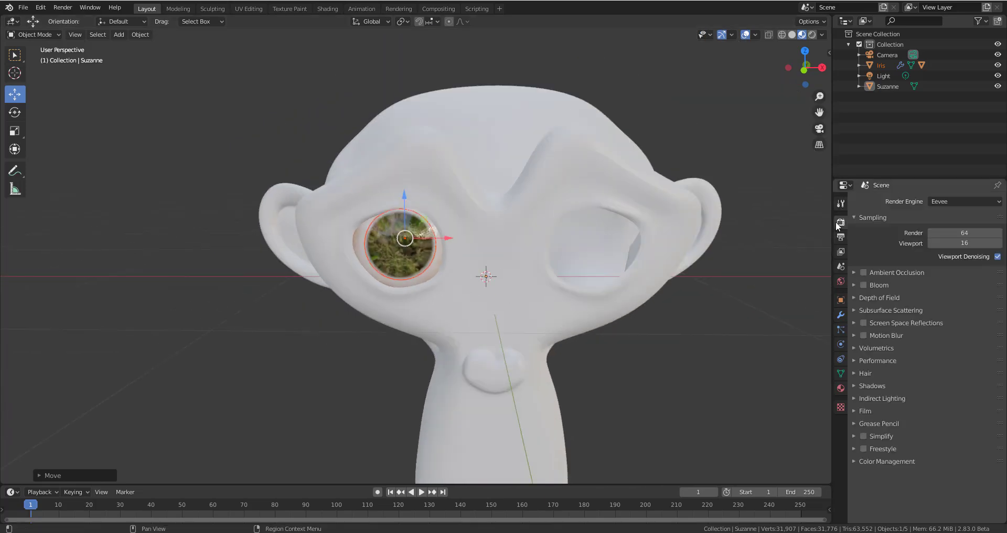
pyautogui.click(864, 322)
pyautogui.click(850, 323)
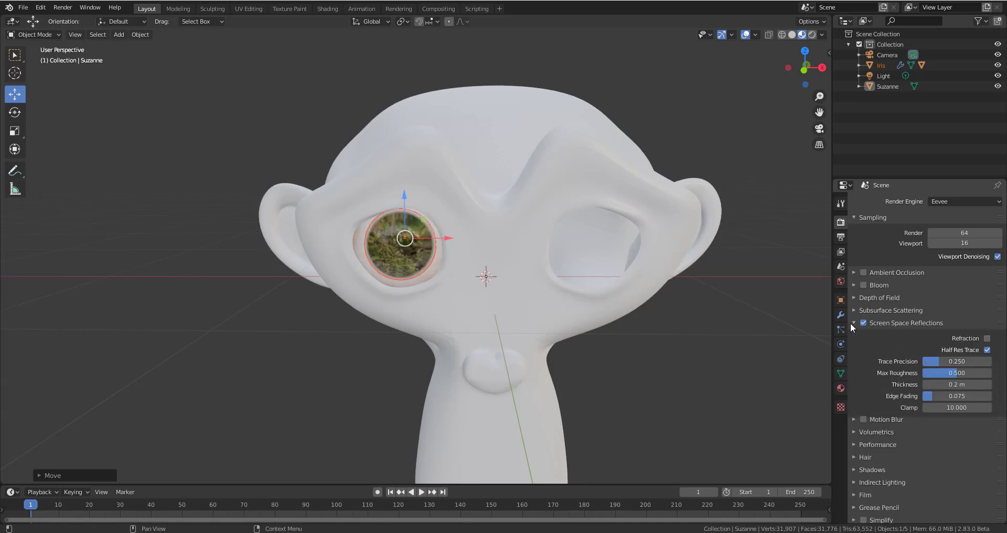
pyautogui.click(987, 339)
pyautogui.moveTo(450, 277)
pyautogui.mouseDown(button='middle')
pyautogui.moveTo(449, 234)
pyautogui.moveTo(448, 278)
pyautogui.mouseUp(button='middle')
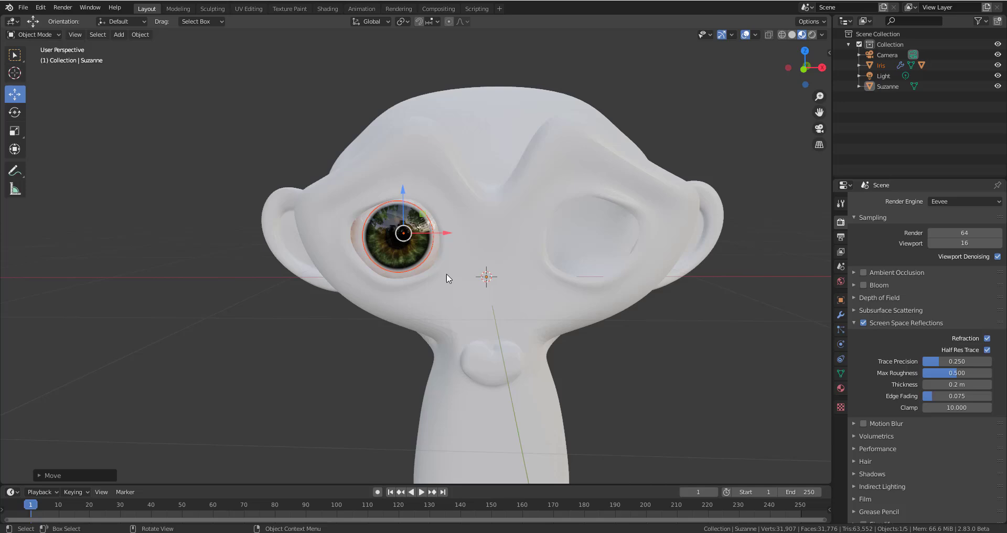
# Step: Set the Screen Space Reflections thickness to 3 m and check the iris from other angles
pyautogui.click(952, 384)
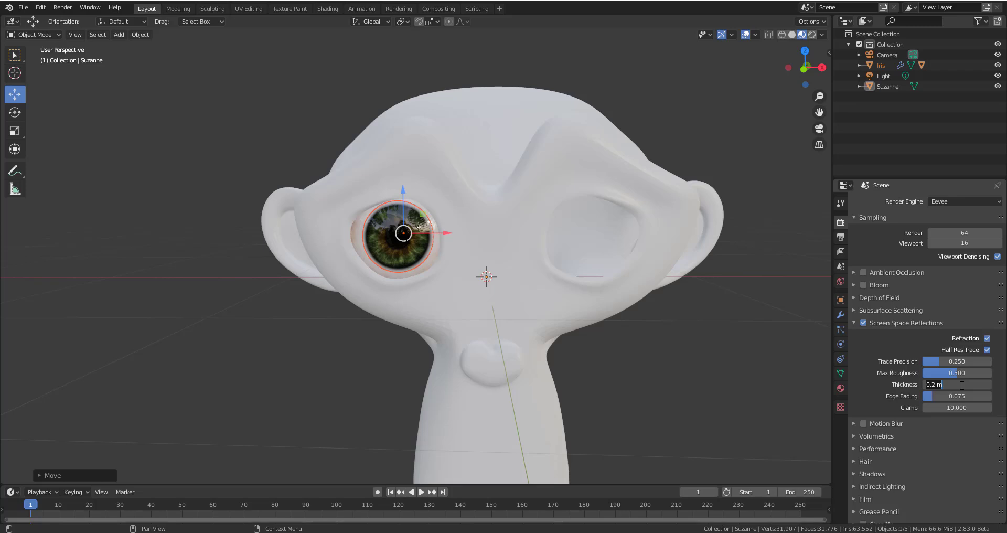
pyautogui.write('3')
pyautogui.press('Return')
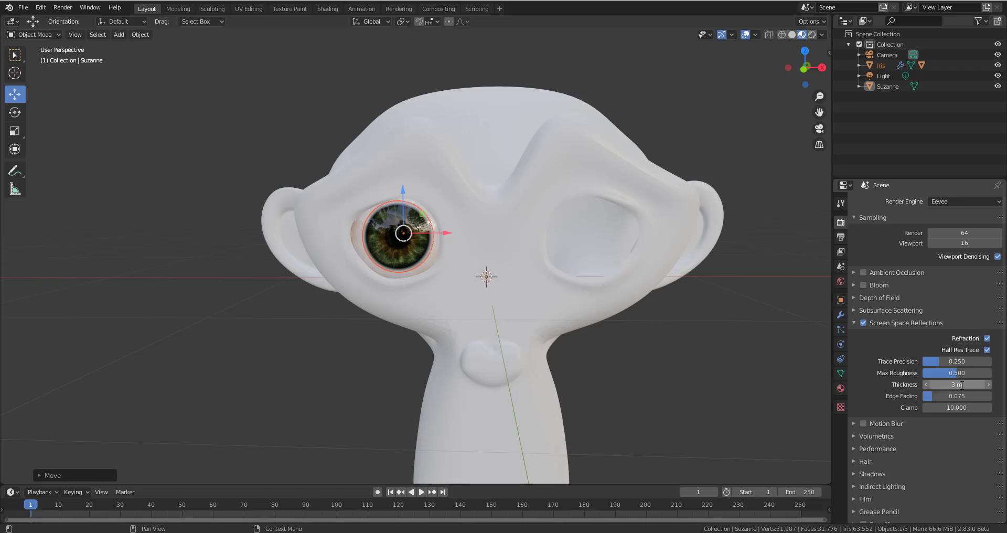
pyautogui.moveTo(336, 278)
pyautogui.mouseDown(button='middle')
pyautogui.moveTo(367, 276)
pyautogui.moveTo(336, 278)
pyautogui.mouseUp(button='middle')
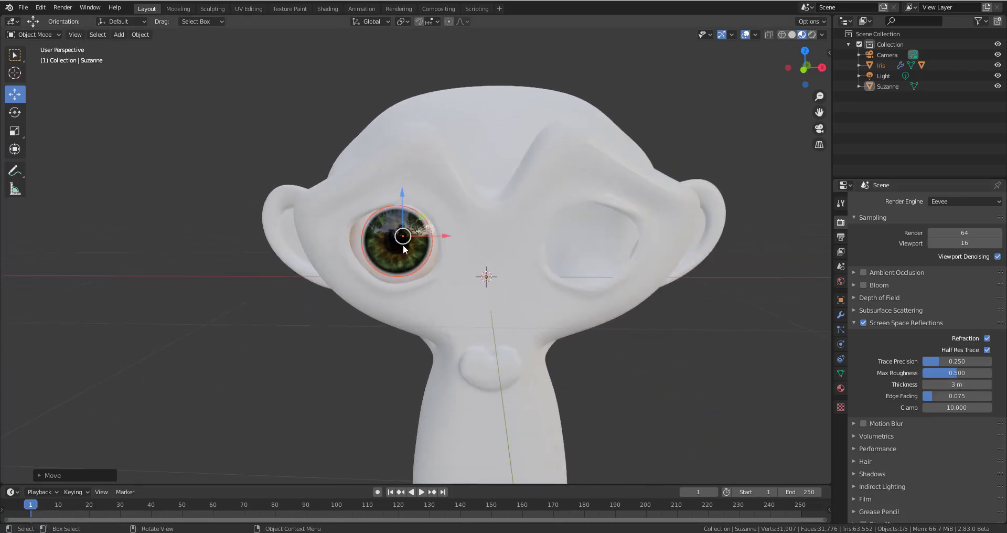
pyautogui.scroll(1, 414, 242)
pyautogui.moveTo(429, 240); pyautogui.dragTo(479, 294, button='middle')
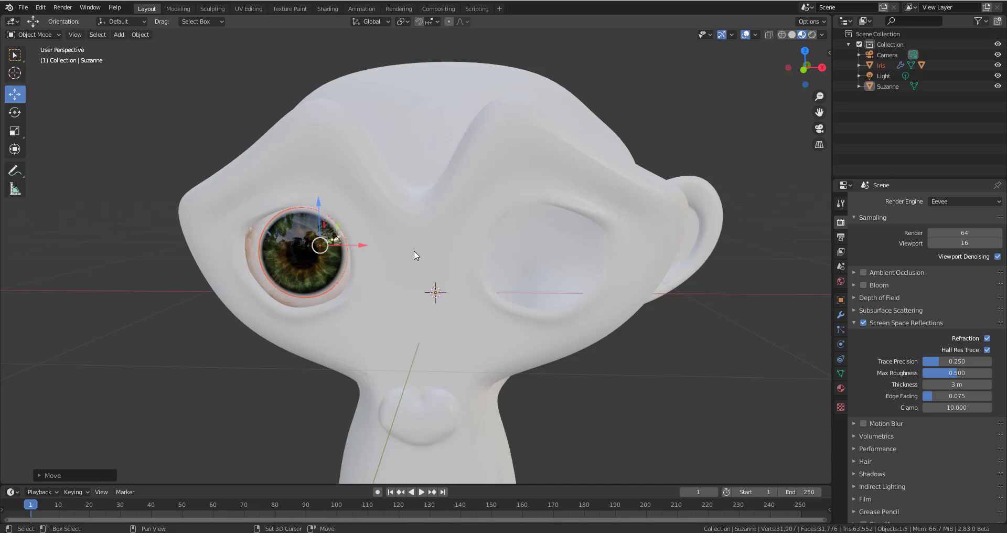
# Step: Try duplicating only the Iris object into the empty left eye socket, and undo the duplication
pyautogui.hotkey('shift', 'd')
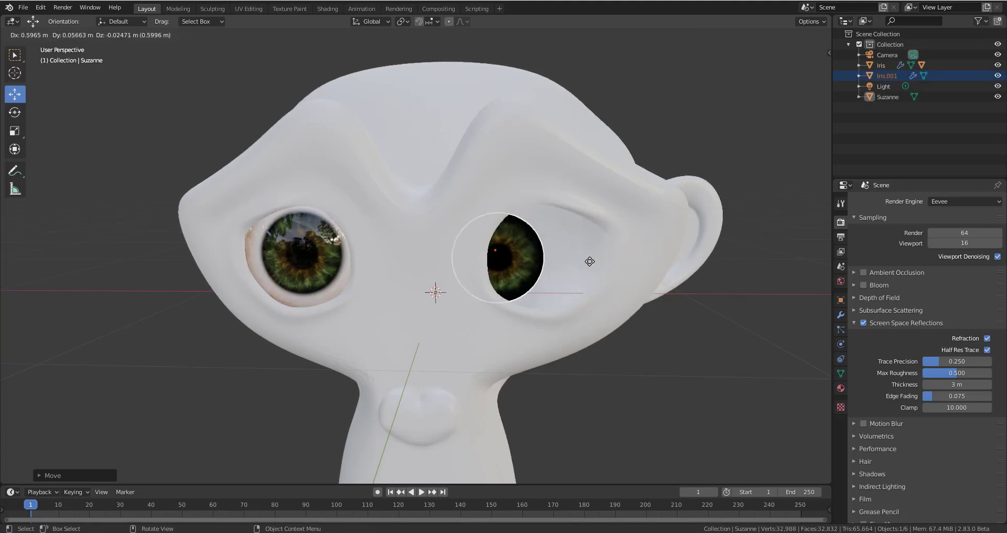
pyautogui.click(775, 143)
pyautogui.moveTo(775, 143); pyautogui.dragTo(671, 171, button='middle')
pyautogui.hotkey('ctrl', 'z')
pyautogui.moveTo(407, 222); pyautogui.dragTo(555, 219, button='middle')
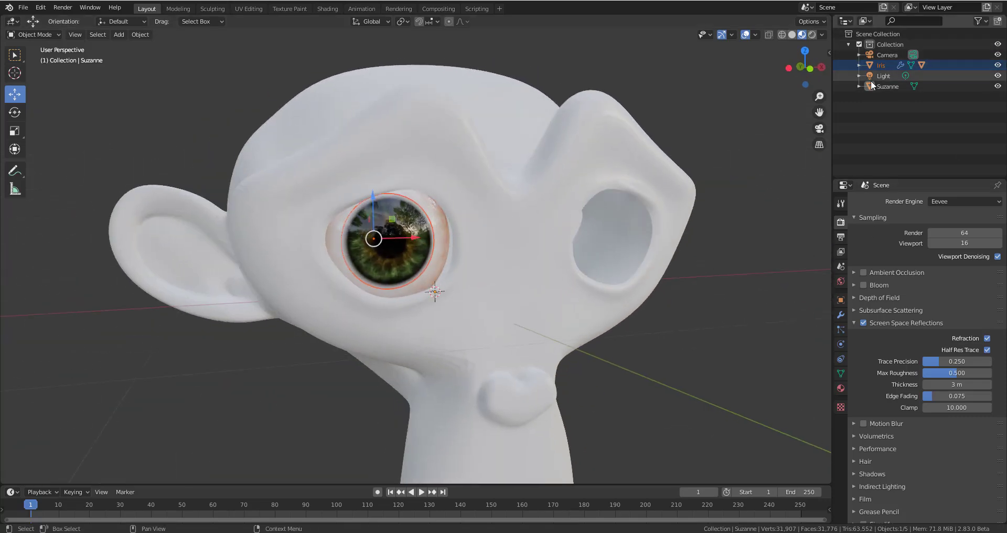
# Step: Expand the Iris object's hierarchy in the Outliner and show the Selectable restriction toggle
pyautogui.click(858, 65)
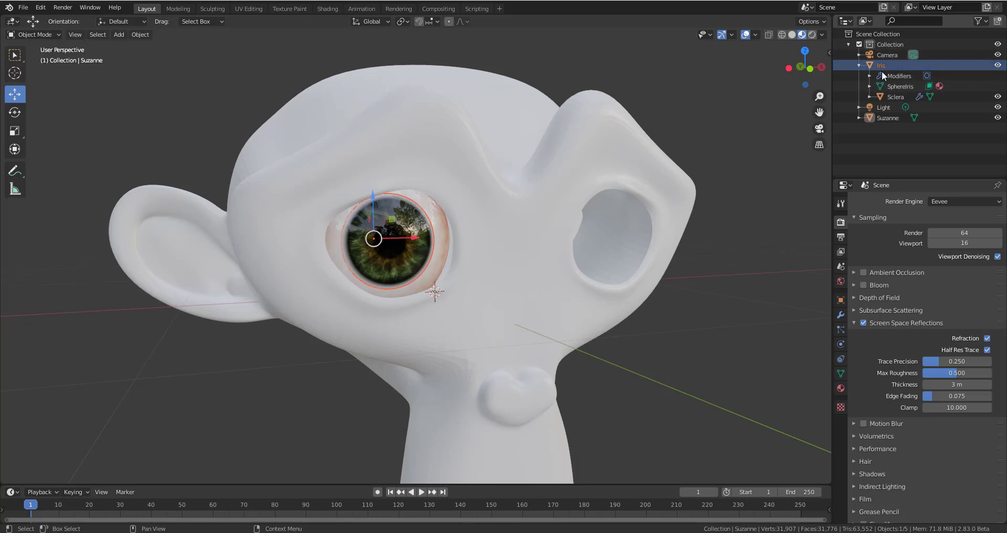
pyautogui.click(985, 21)
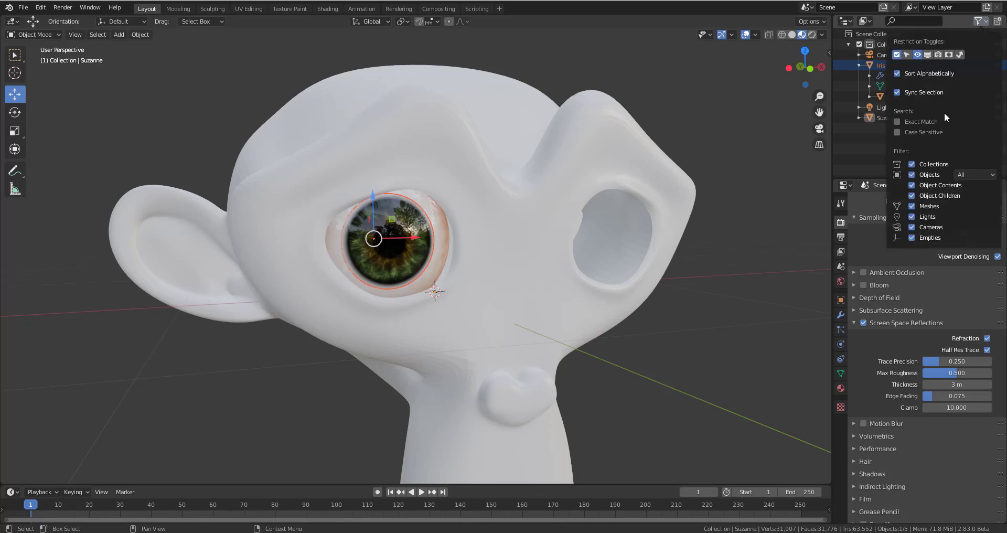
pyautogui.click(907, 52)
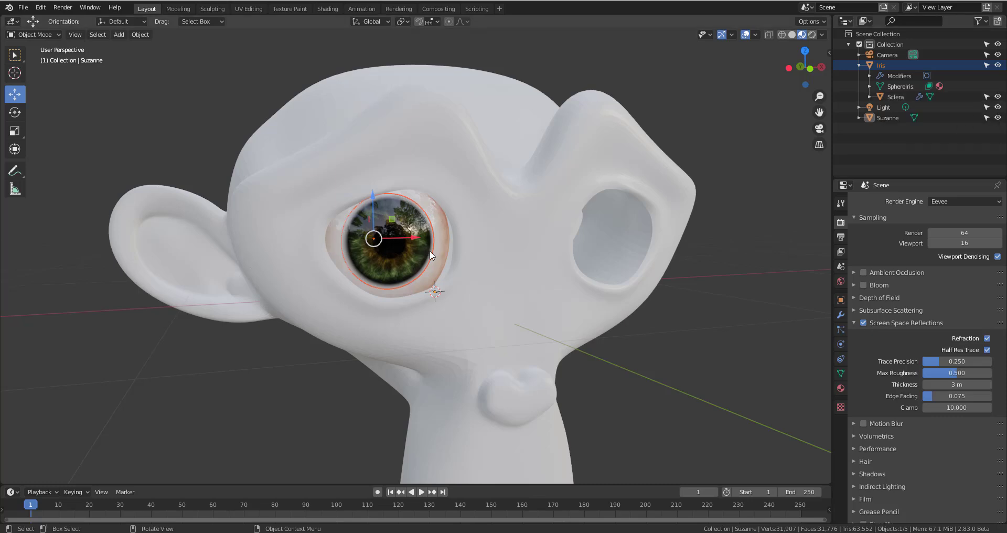
# Step: Select the Sclera and Iris together and duplicate them into Suzanne's empty left eye socket
pyautogui.scroll(-3, 422, 251)
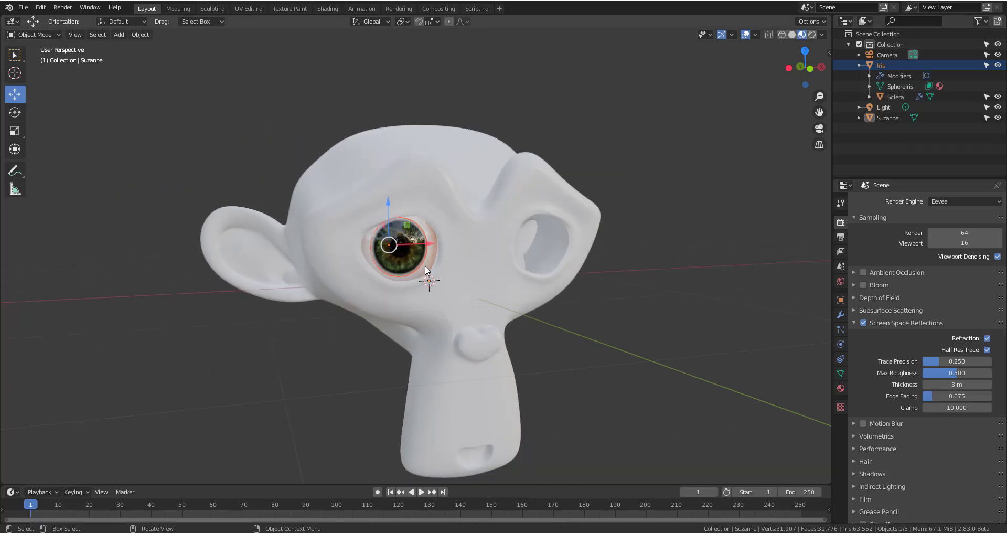
pyautogui.click(419, 267)
pyautogui.keyDown('shift'); pyautogui.click(408, 259); pyautogui.keyUp('shift')
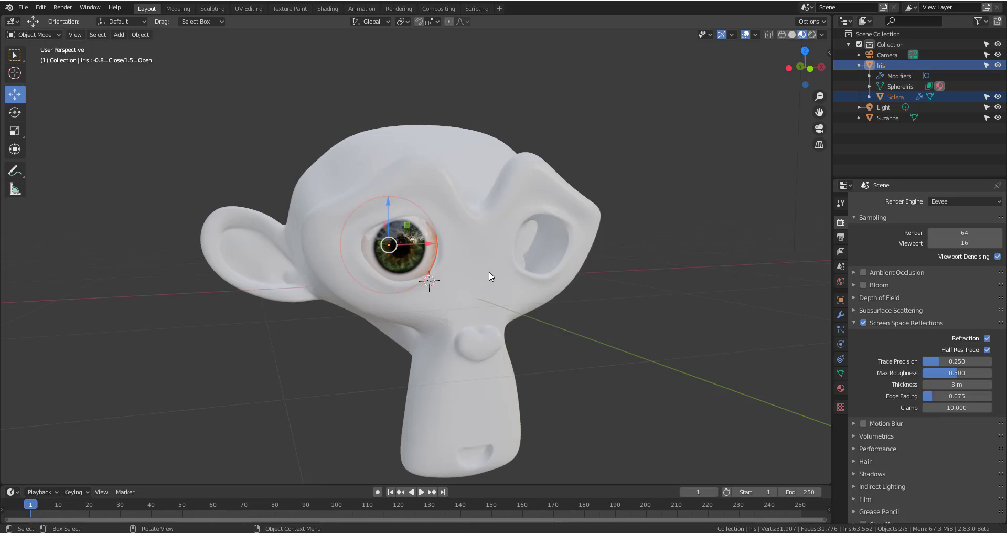
pyautogui.moveTo(489, 279); pyautogui.dragTo(469, 286, button='middle')
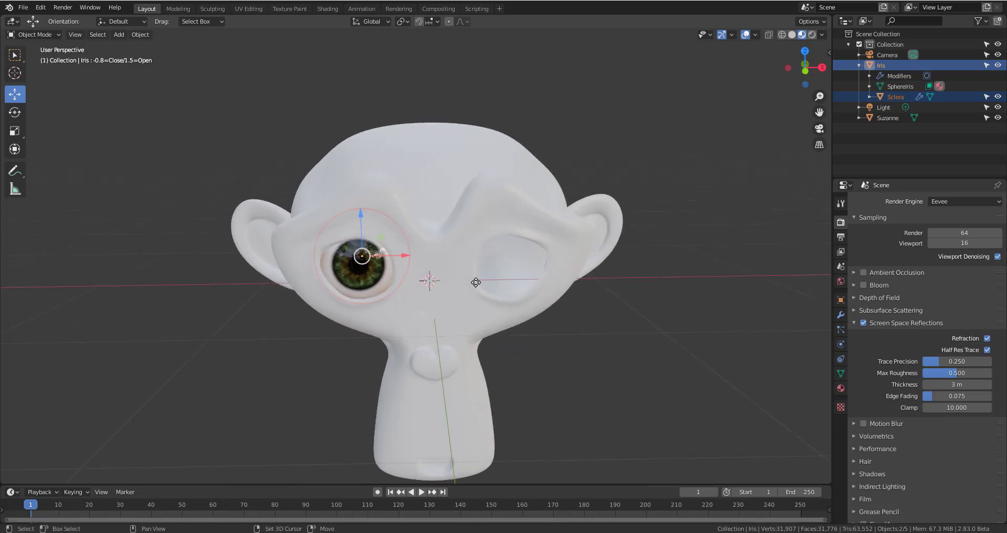
pyautogui.hotkey('shift', 'd')
pyautogui.click(606, 282)
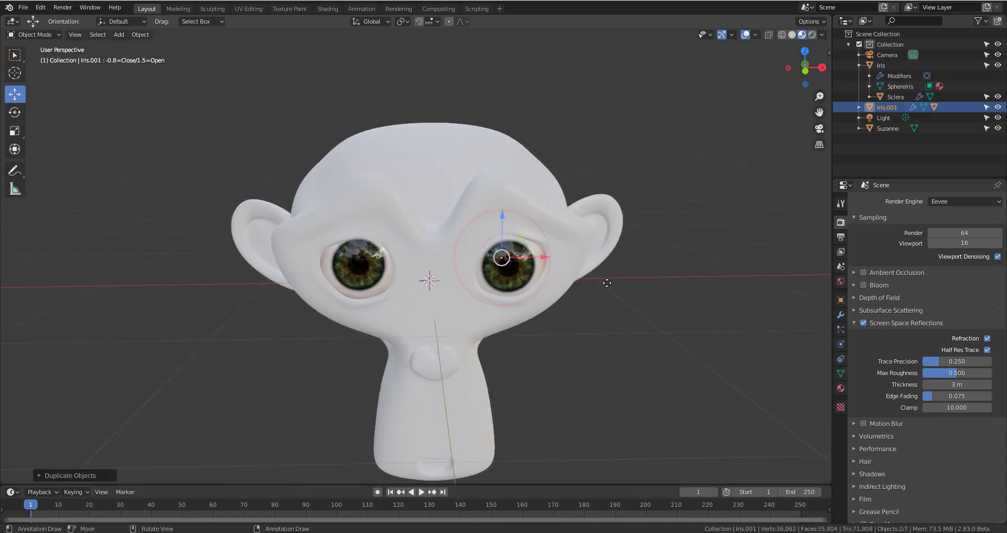
pyautogui.moveTo(605, 282); pyautogui.dragTo(561, 281, button='middle')
pyautogui.scroll(3, 515, 215)
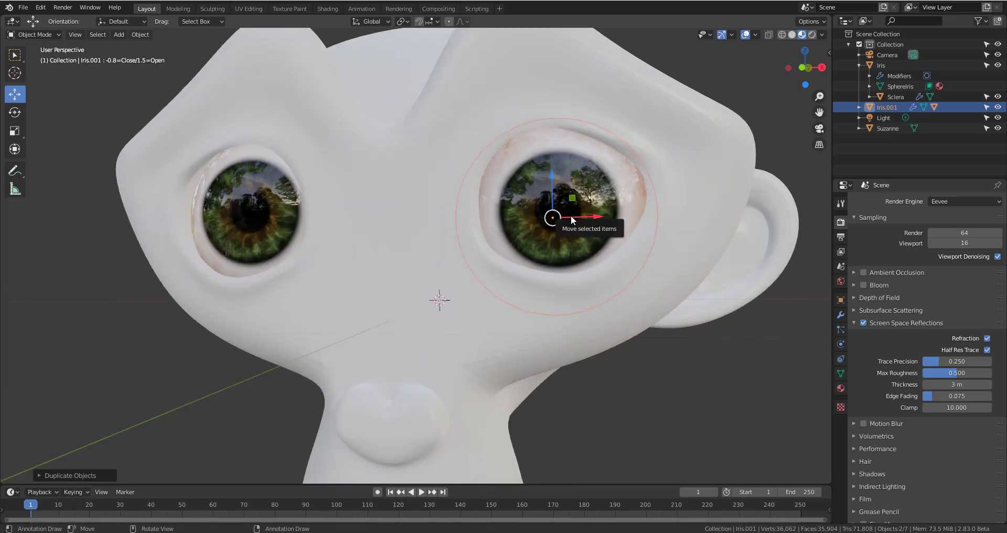
# Step: Enlarge the timeline area and change it to a Shader Editor
pyautogui.moveTo(233, 485); pyautogui.dragTo(256, 350)
pyautogui.click(12, 359)
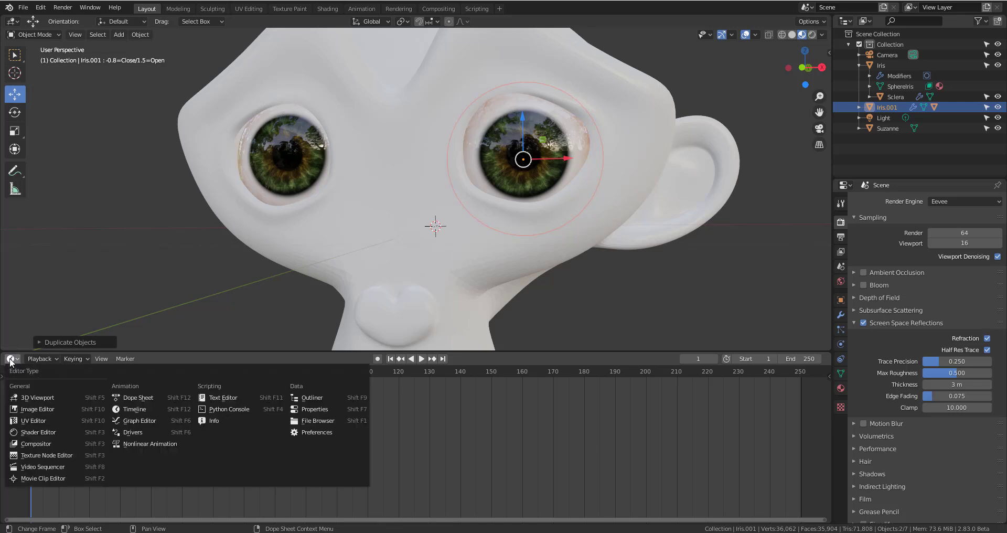
pyautogui.click(52, 430)
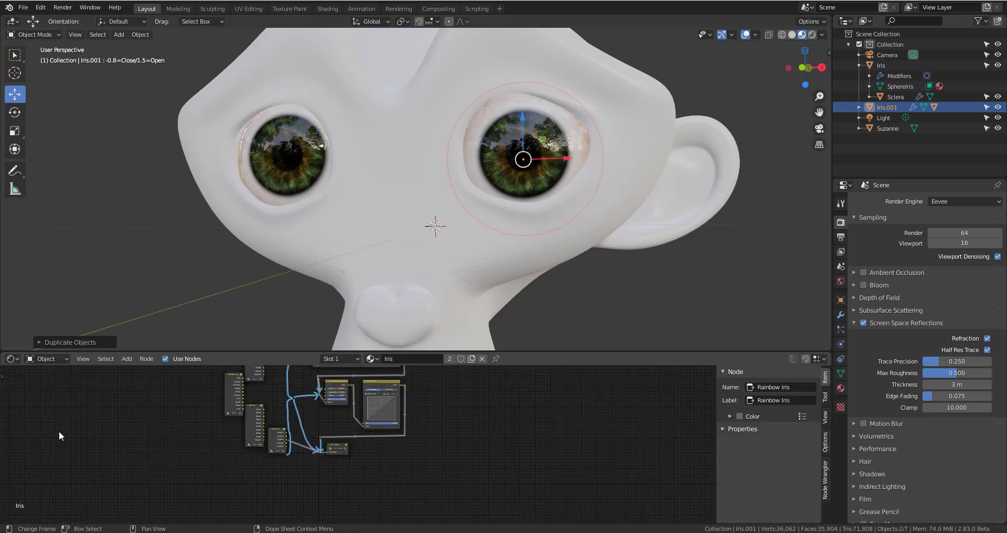
# Step: Connect the Terra4 output of the Terra Iris node to the Iris Color input of the Iris Output node
pyautogui.scroll(4, 181, 412)
pyautogui.moveTo(223, 412); pyautogui.dragTo(314, 440, button='middle')
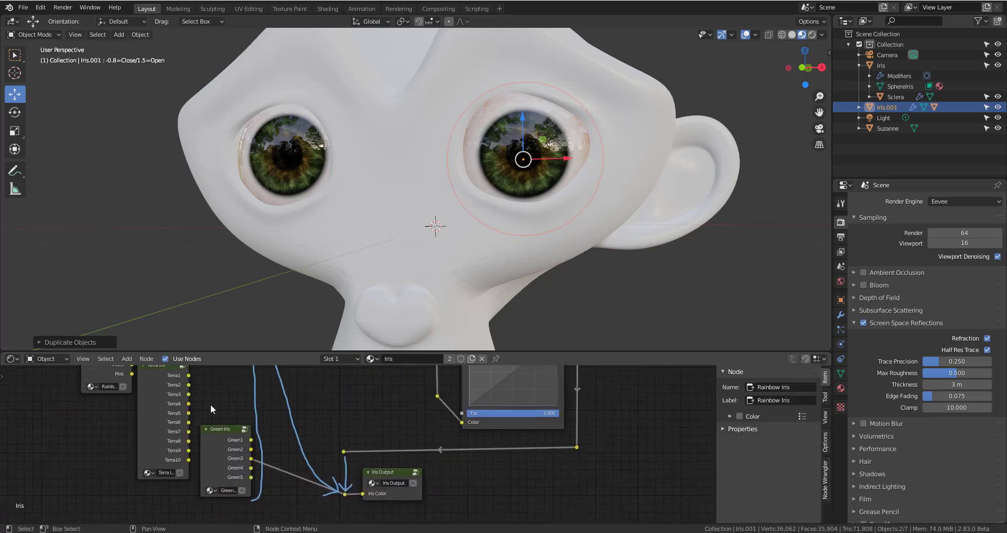
pyautogui.moveTo(193, 401); pyautogui.dragTo(345, 493)
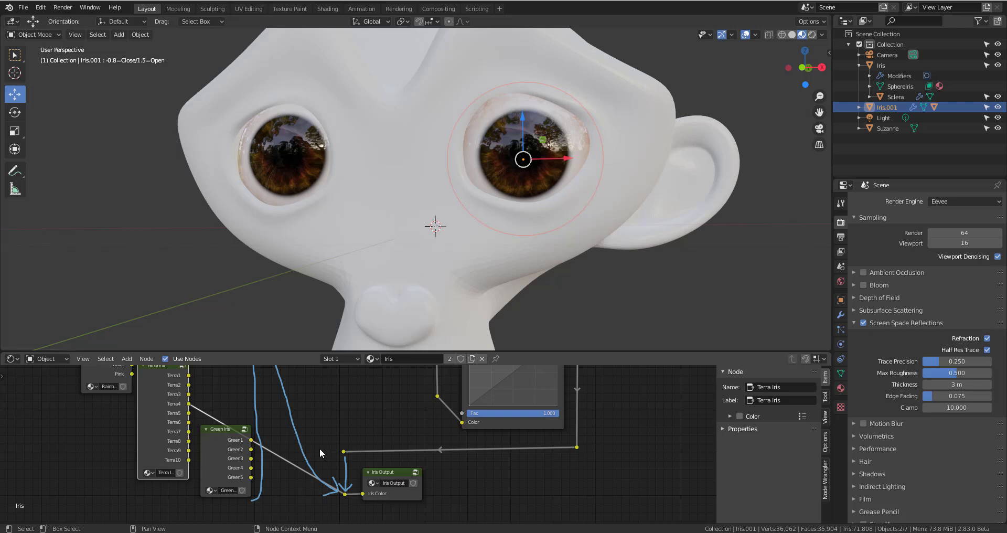
# Step: Examine the recoloured eyes in Suzanne's head from several angles and distances
pyautogui.scroll(-5, 346, 255)
pyautogui.moveTo(346, 256); pyautogui.dragTo(457, 289, button='middle')
pyautogui.scroll(5, 456, 235)
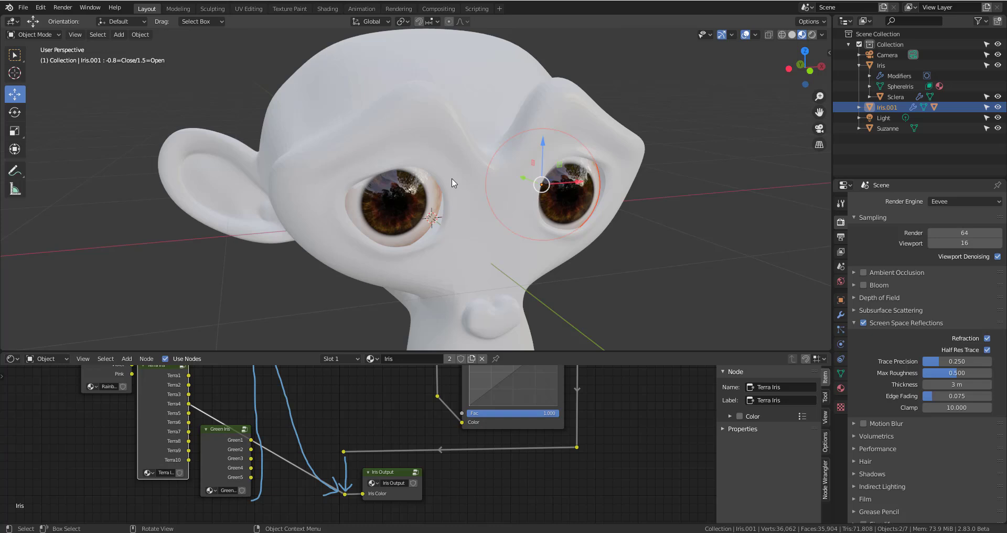
pyautogui.moveTo(504, 185); pyautogui.dragTo(466, 162, button='middle')
pyautogui.scroll(3, 452, 183)
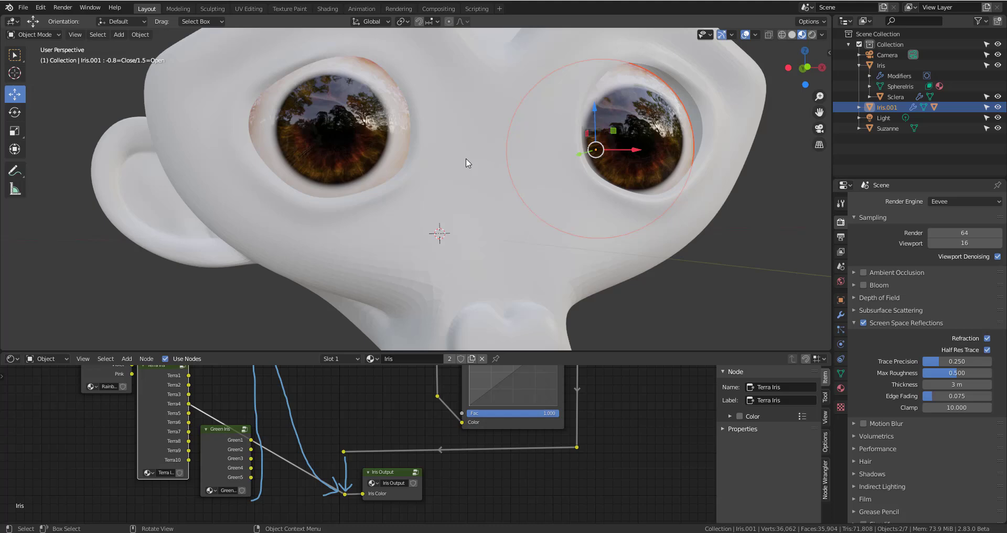
pyautogui.scroll(-5, 488, 163)
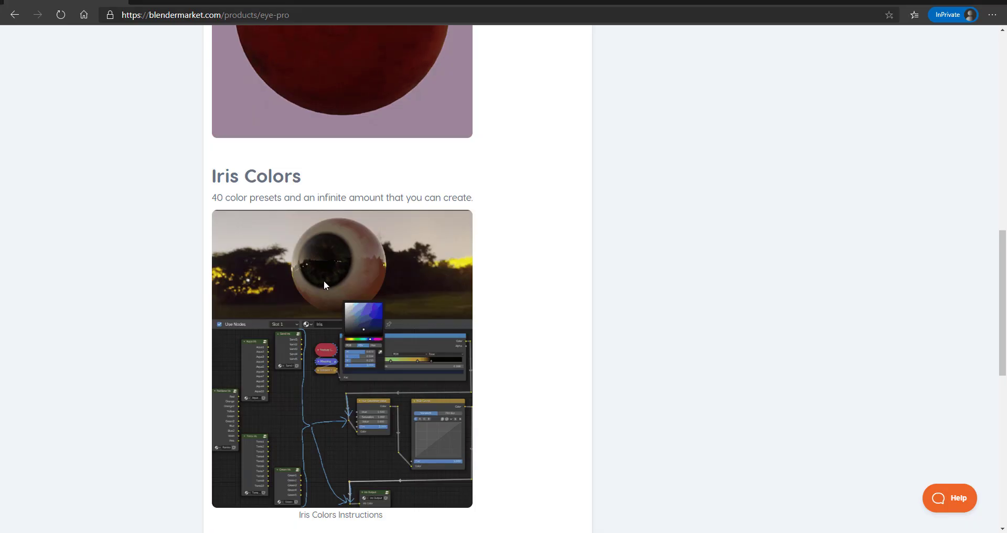
# Step: Switch to the Eye Pro product page on Blender Market and view its gallery images on procedural materials, iris colors and pupil shape keys
pyautogui.scroll(-10, 323, 280)
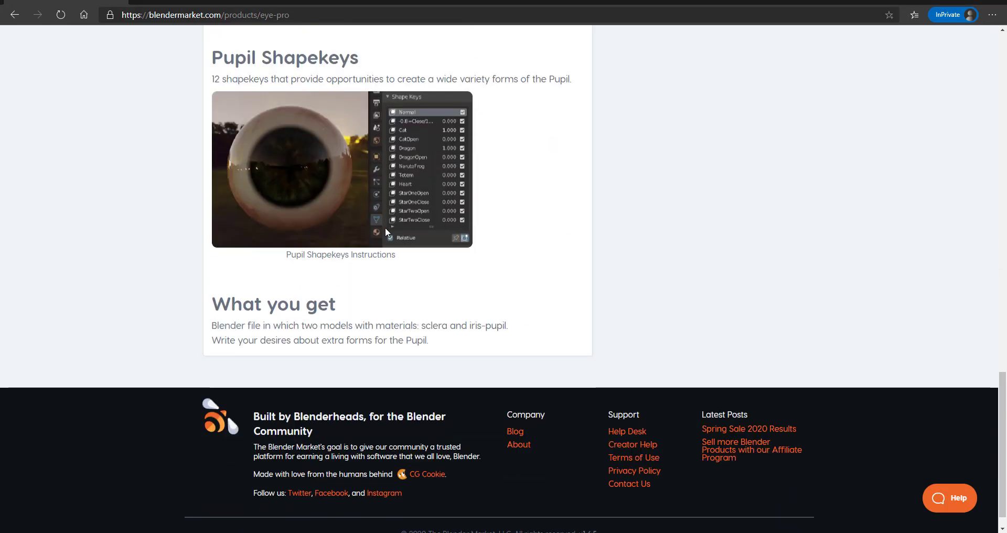
pyautogui.scroll(15, 385, 229)
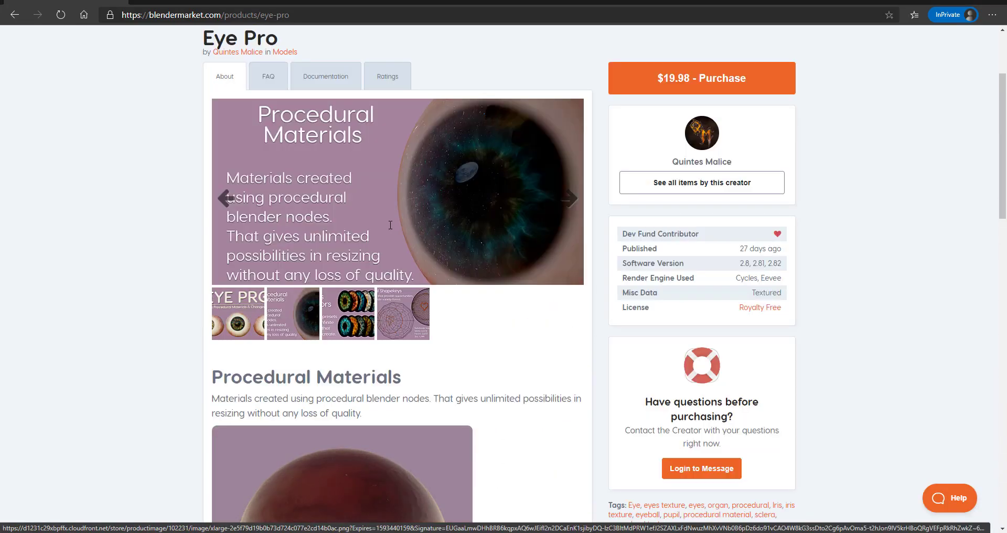
pyautogui.scroll(-2, 390, 224)
pyautogui.scroll(3, 237, 230)
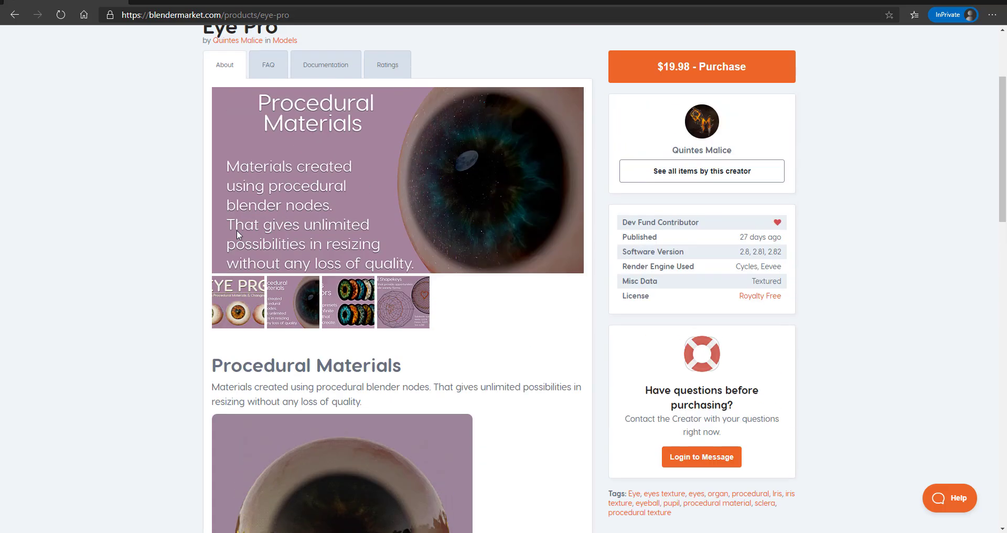
pyautogui.click(239, 308)
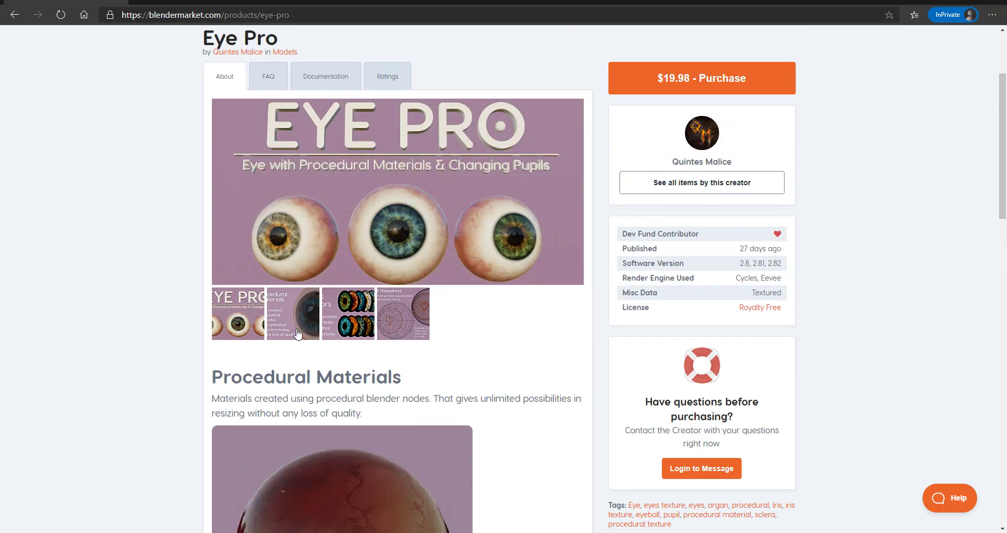
pyautogui.click(294, 315)
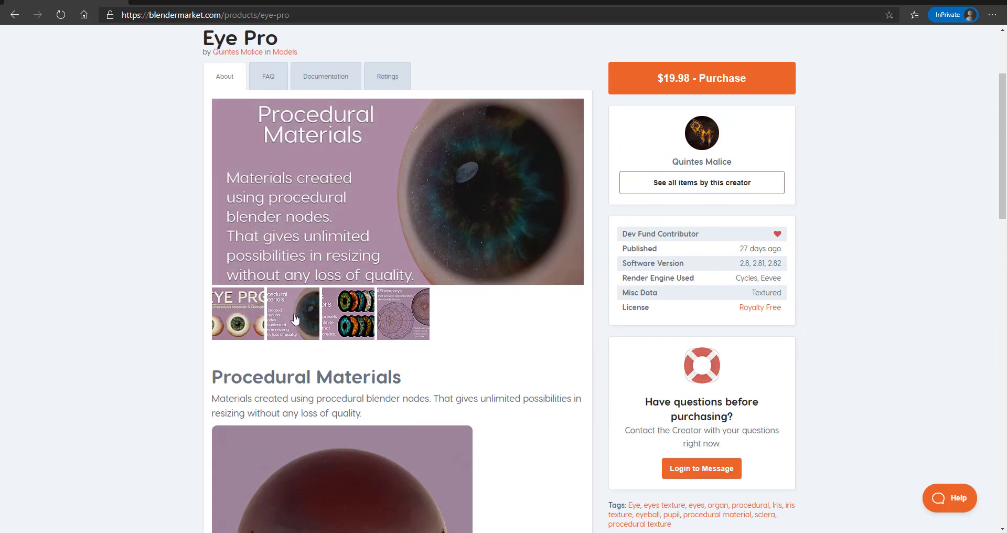
pyautogui.click(346, 322)
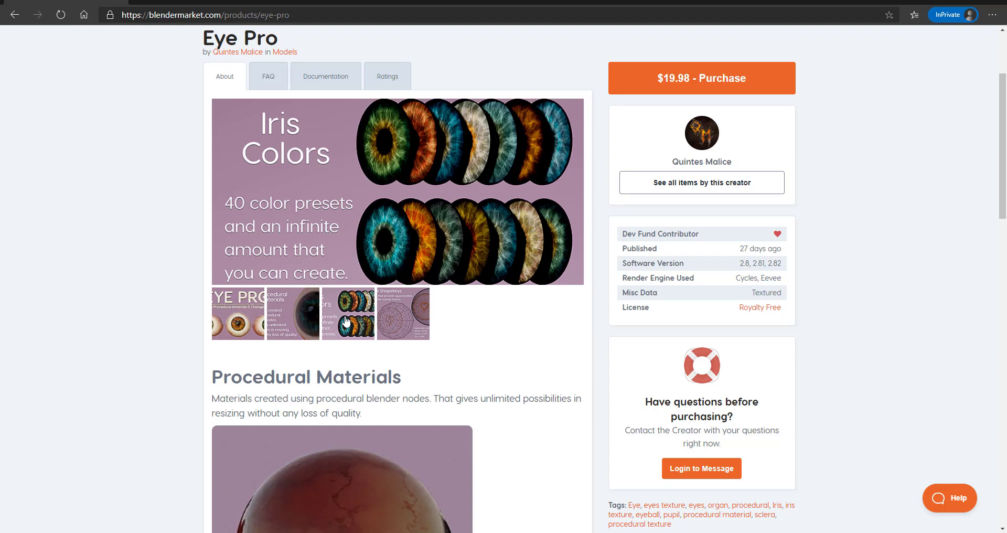
pyautogui.click(392, 331)
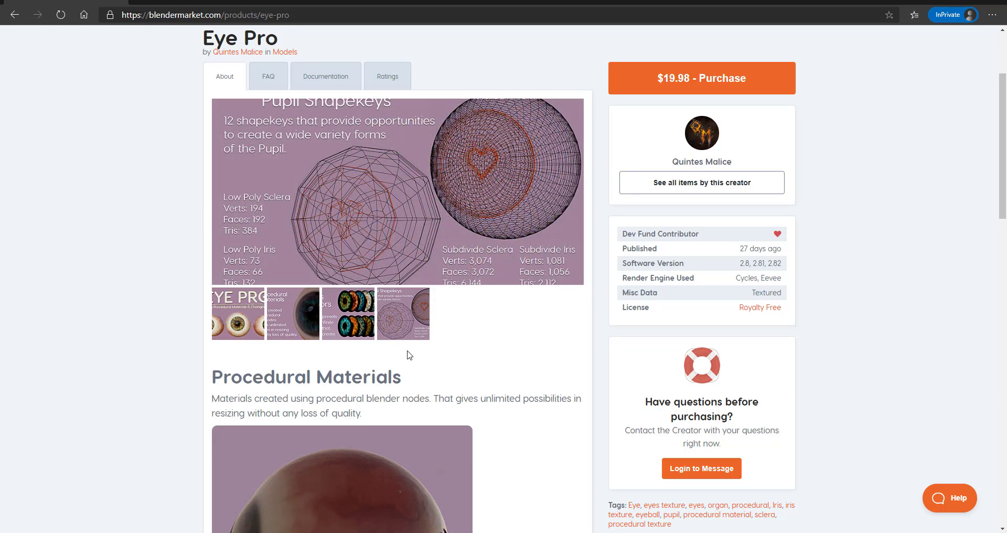
pyautogui.scroll(3, 407, 350)
pyautogui.click(346, 473)
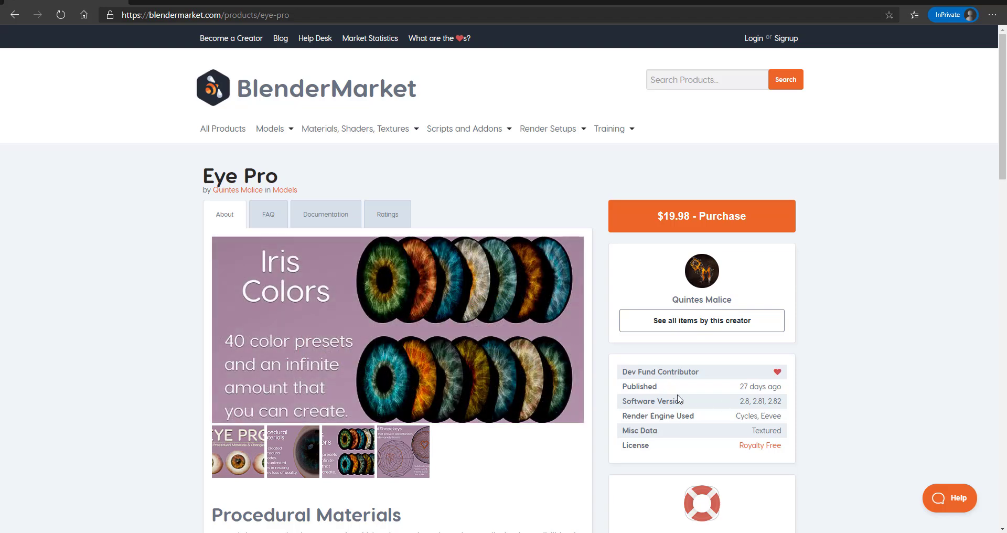
# Step: Examine the product details table, highlighting the Dev Fund Contributor and Published entries, and skim the description below
pyautogui.moveTo(630, 371); pyautogui.dragTo(619, 404)
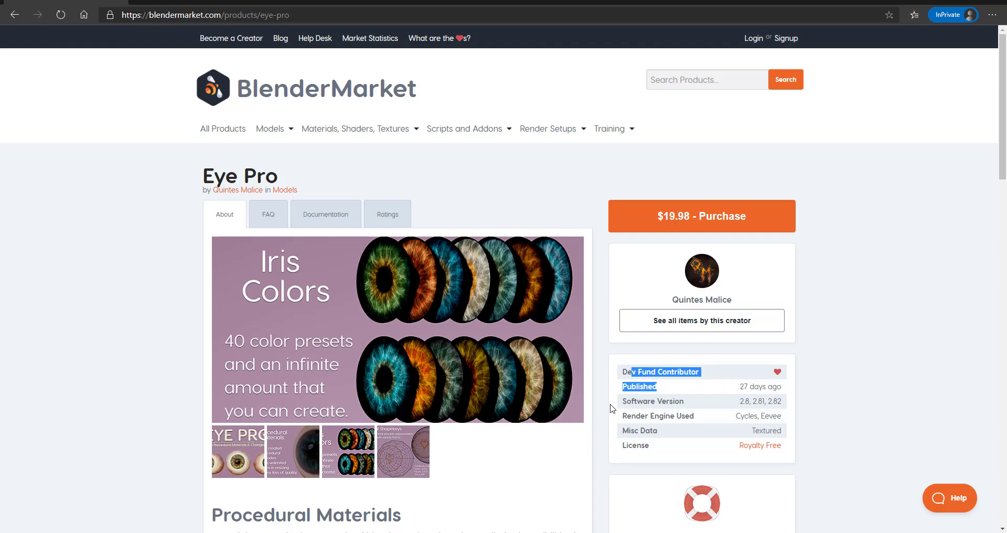
pyautogui.click(607, 413)
pyautogui.scroll(-10, 577, 402)
pyautogui.scroll(8, 576, 402)
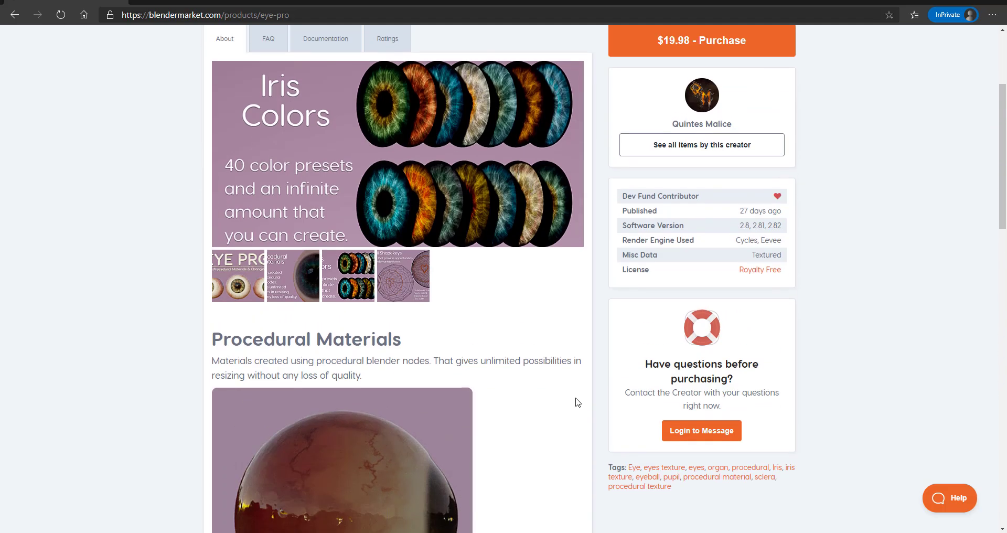
pyautogui.scroll(-12, 577, 402)
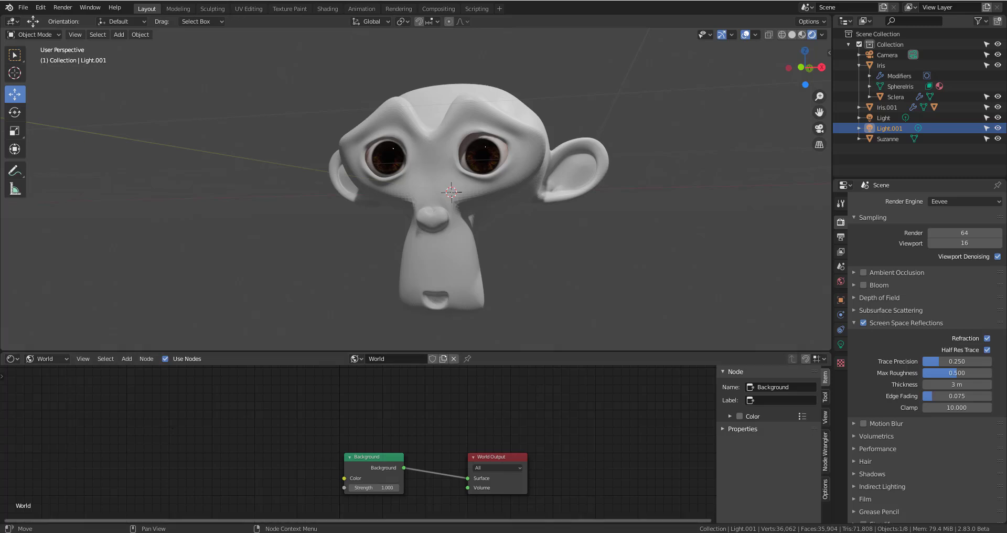
# Step: Add a Sky Texture node to the World shader and connect its Color to the Background node's Color
pyautogui.hotkey('shift', 'a')
pyautogui.click(256, 413)
pyautogui.write('sky')
pyautogui.press('Return')
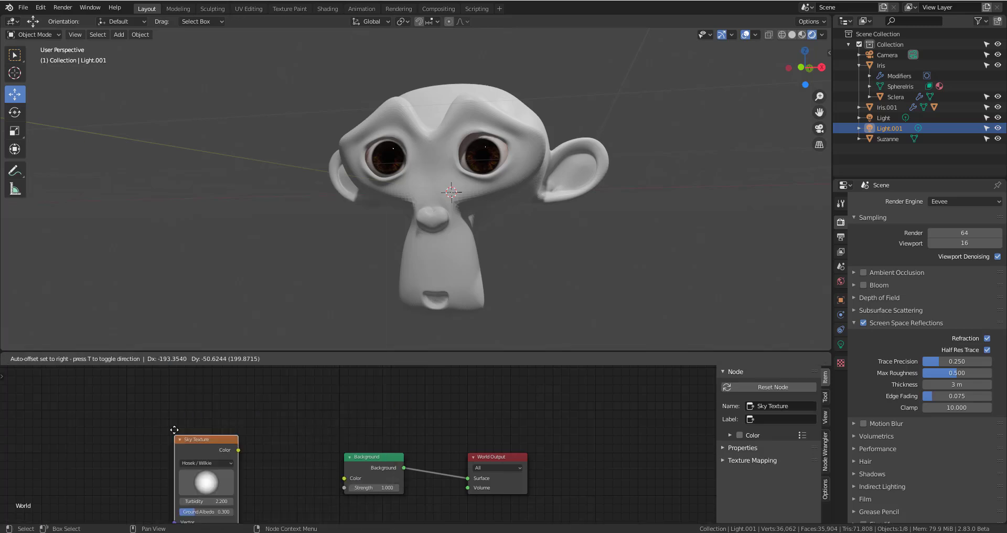
pyautogui.click(252, 420)
pyautogui.moveTo(251, 423); pyautogui.dragTo(344, 478)
# Step: Set the render engine to Cycles and look at Suzanne's eyes in the rendered viewport
pyautogui.click(964, 201)
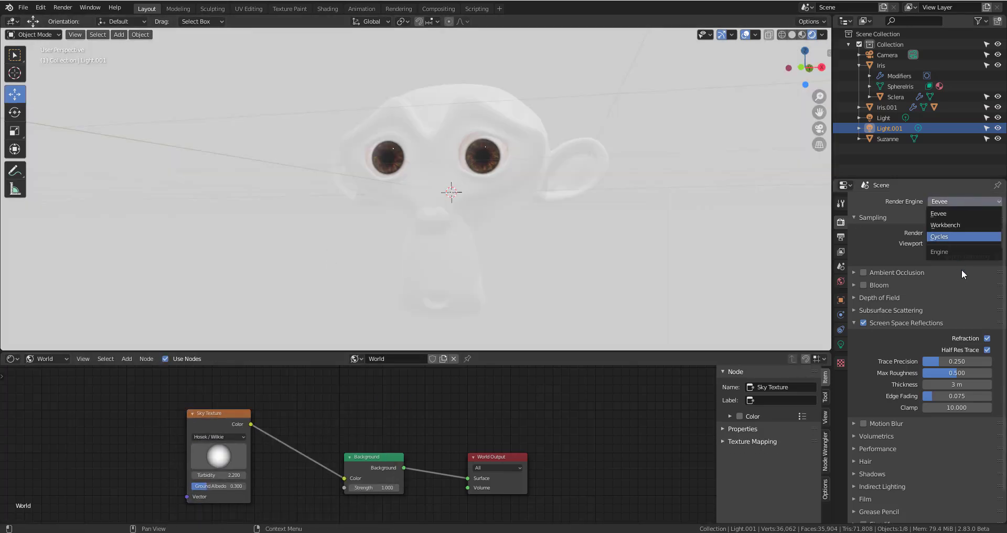
pyautogui.click(961, 269)
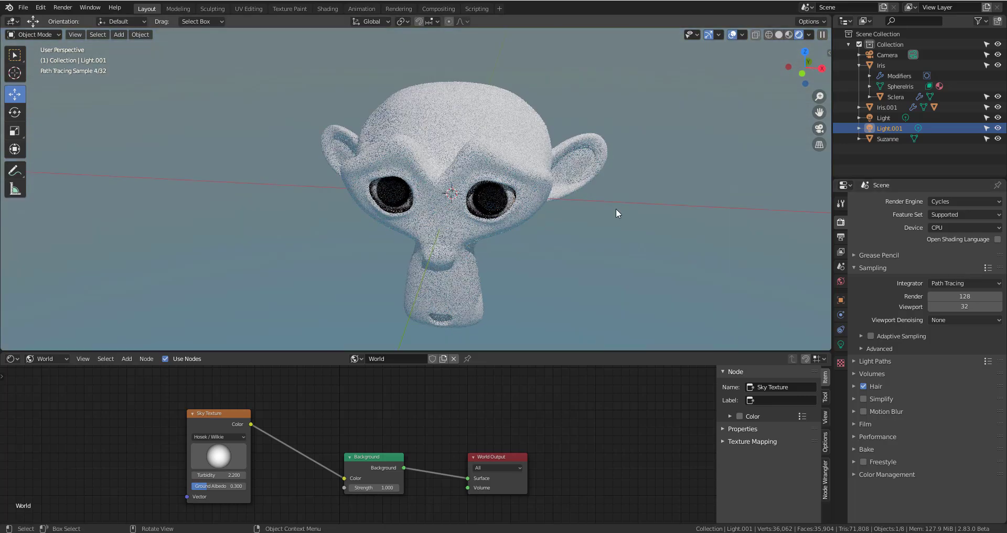
pyautogui.moveTo(616, 208); pyautogui.dragTo(498, 190, button='middle')
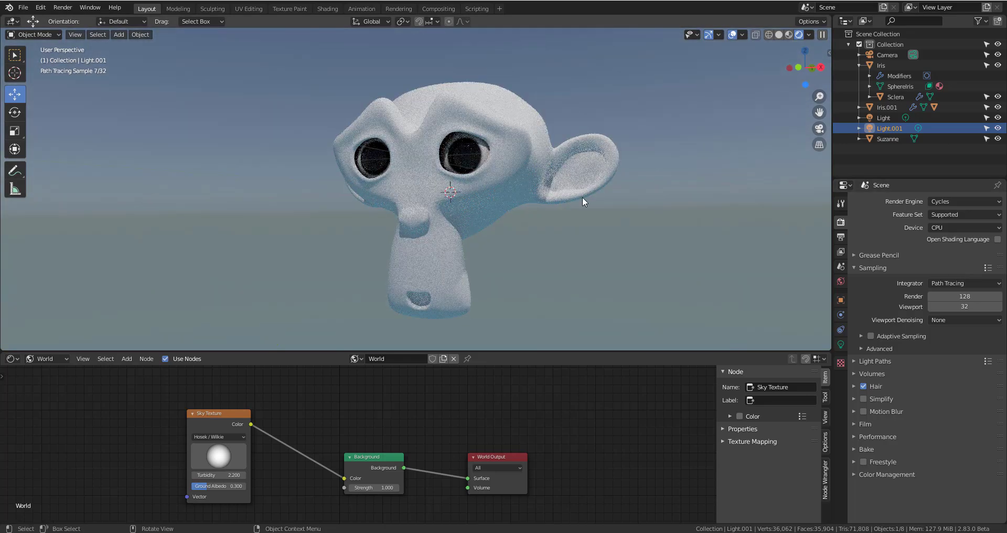
# Step: Collapse the Iris hierarchy in the Outliner and move the duplicated sclera slightly along the Y axis in Suzanne's left eye socket
pyautogui.click(886, 65)
pyautogui.click(858, 65)
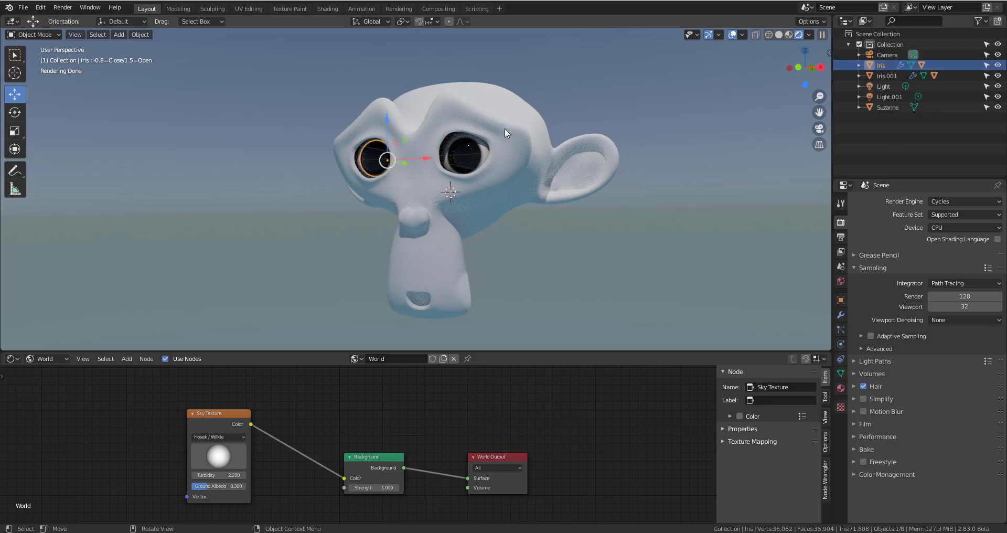
pyautogui.press('g')
pyautogui.press('y')
pyautogui.click(446, 174)
pyautogui.click(469, 175)
pyautogui.moveTo(488, 161); pyautogui.dragTo(493, 167)
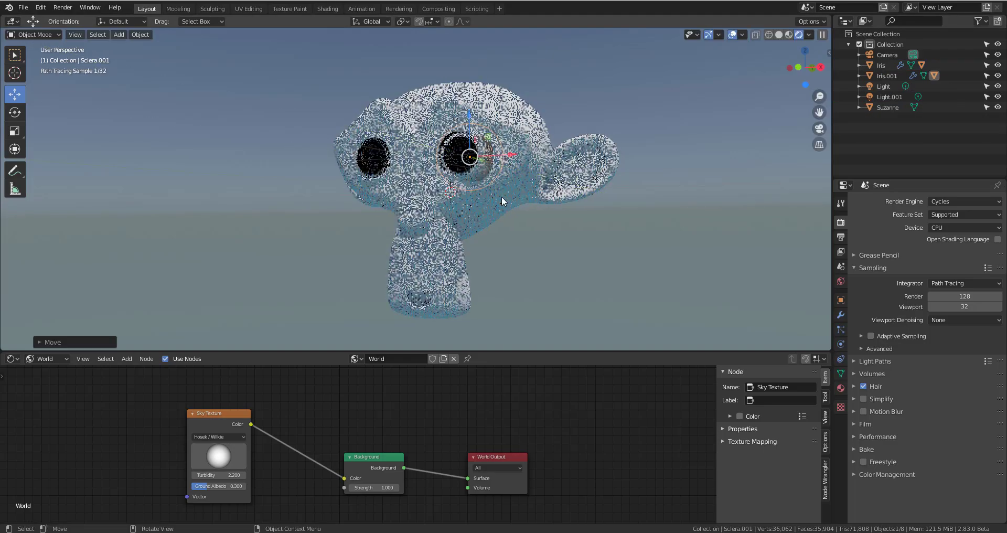
pyautogui.moveTo(483, 172); pyautogui.dragTo(529, 167, button='middle')
pyautogui.click(595, 113)
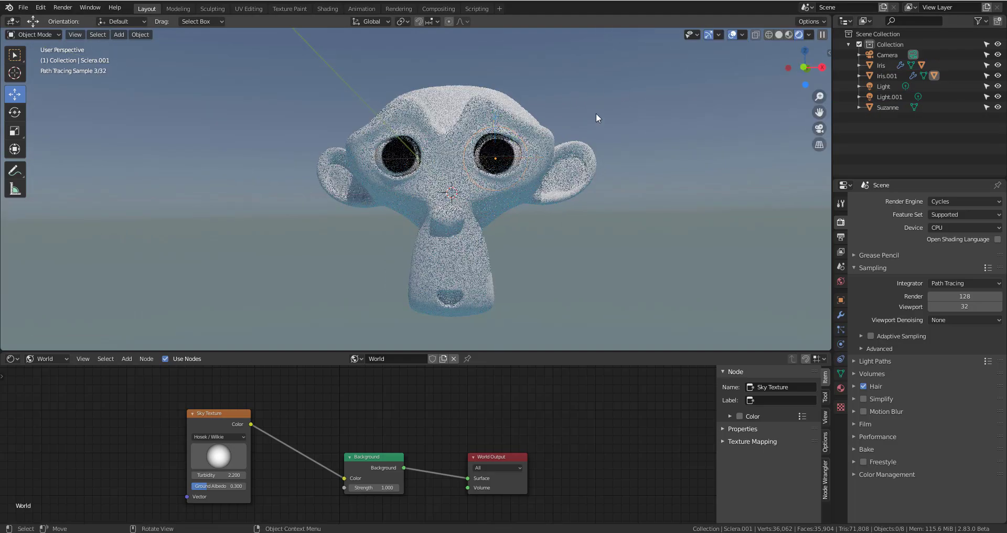
# Step: Set the render engine back to Eevee
pyautogui.moveTo(595, 113); pyautogui.dragTo(571, 128, button='middle')
pyautogui.click(965, 202)
pyautogui.click(947, 213)
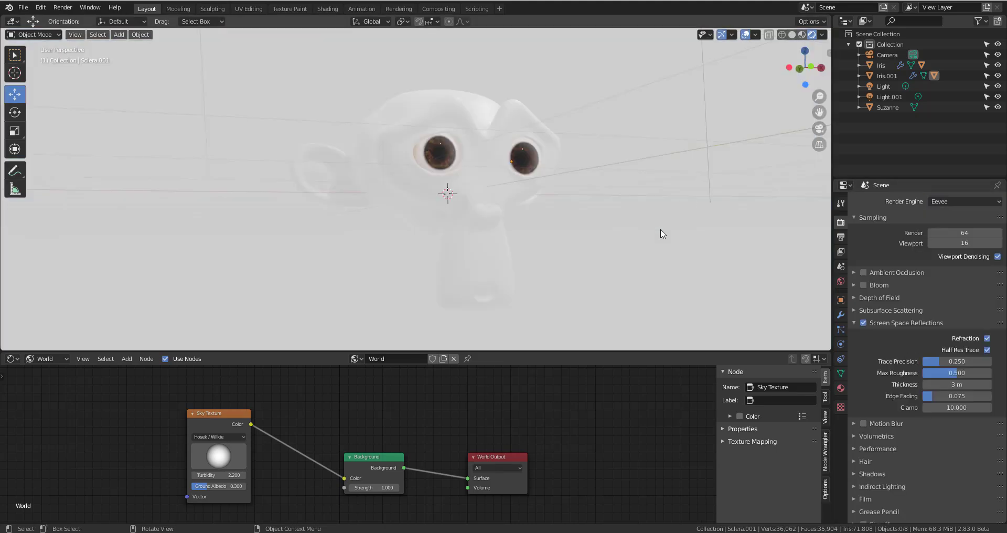
# Step: Choose a sky model for the Sky Texture and disconnect the node from the Background node's Color
pyautogui.click(218, 437)
pyautogui.click(216, 447)
pyautogui.moveTo(344, 478); pyautogui.dragTo(305, 475)
# Step: Switch the Shader Editor from World to Object shading and select the iris in Suzanne's right eye socket to show its material
pyautogui.moveTo(550, 220); pyautogui.dragTo(470, 232, button='middle')
pyautogui.scroll(2, 425, 169)
pyautogui.click(554, 157)
pyautogui.click(39, 358)
pyautogui.click(44, 370)
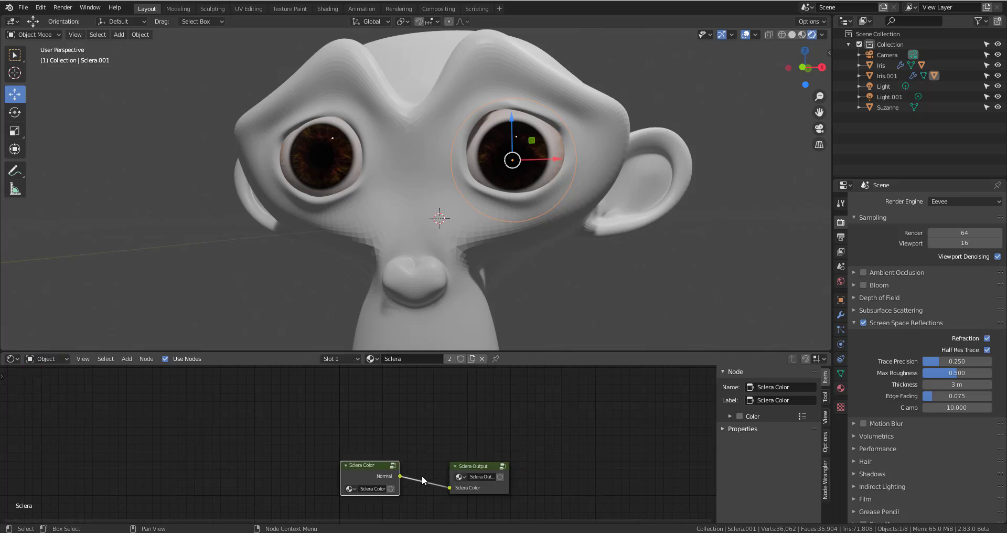
pyautogui.click(301, 159)
# Step: Connect Green2 of the Green Iris node to the Iris Output, and replace that link with one from the RGB Curves chain
pyautogui.moveTo(251, 449); pyautogui.dragTo(344, 492)
pyautogui.moveTo(295, 392); pyautogui.dragTo(345, 463, button='middle')
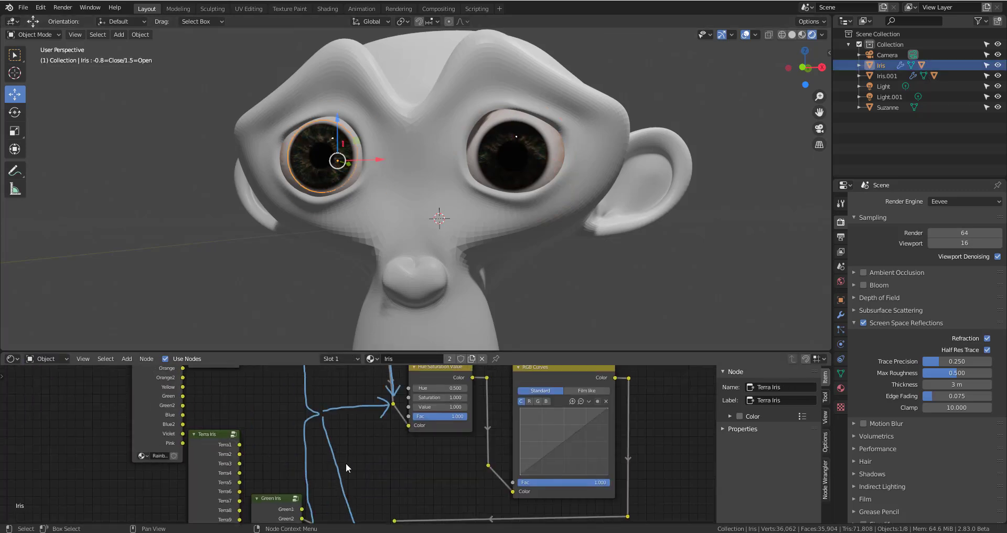
pyautogui.scroll(-3, 398, 451)
pyautogui.moveTo(407, 452); pyautogui.dragTo(368, 423, button='middle')
pyautogui.moveTo(357, 478); pyautogui.dragTo(359, 513)
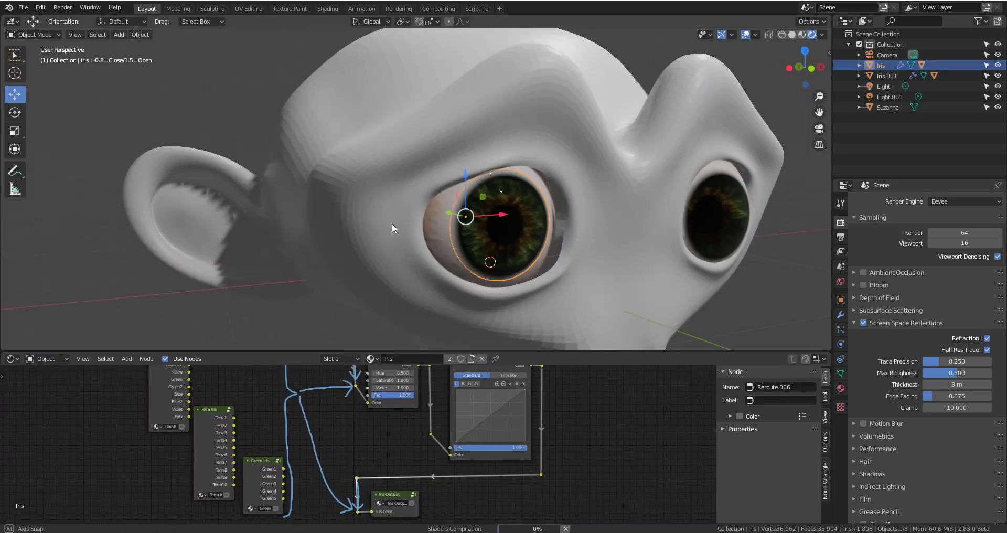